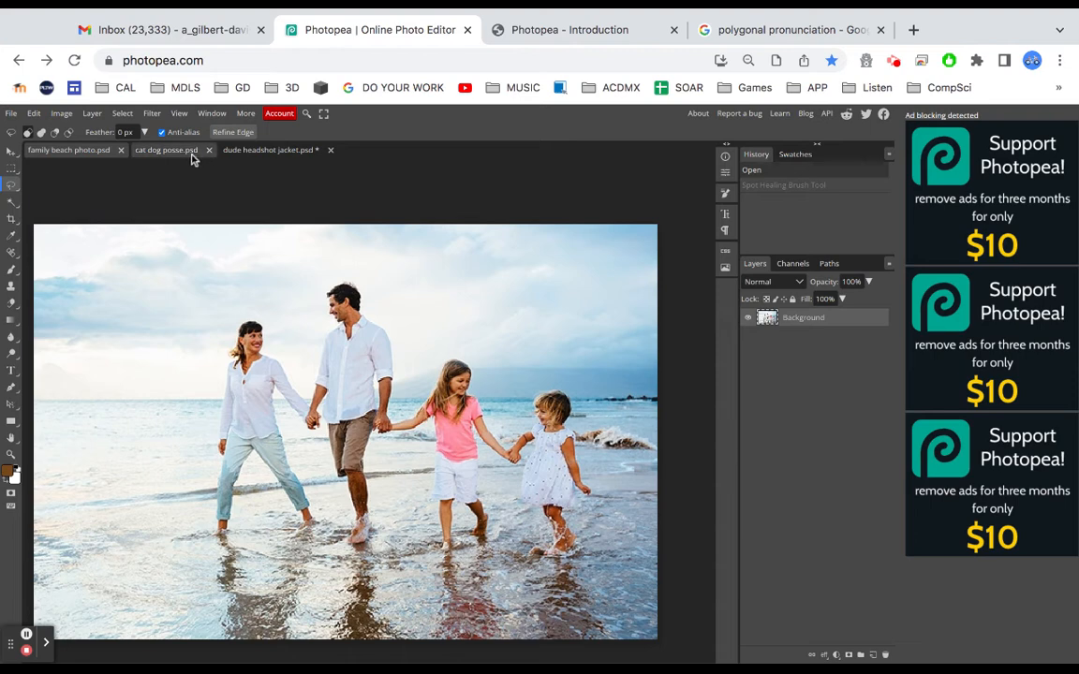
Remove the younger girl from the beach photo by painting over her with the Spot Healing Brush
{"action": "left_click", "coordinate": [176, 152]}
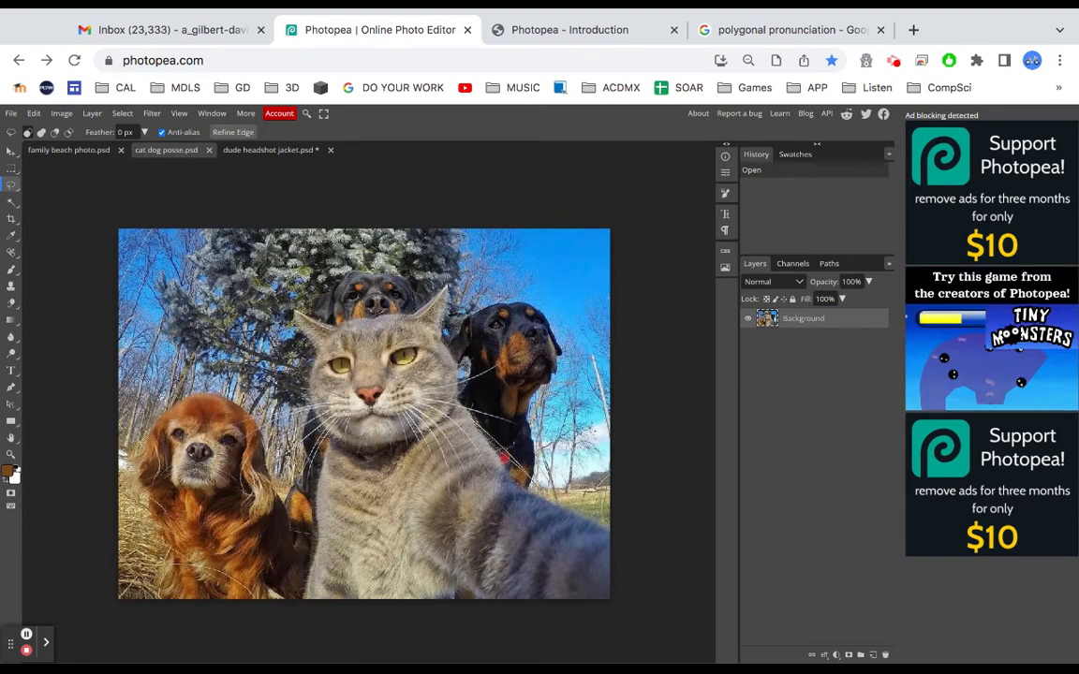
{"action": "left_click", "coordinate": [272, 153]}
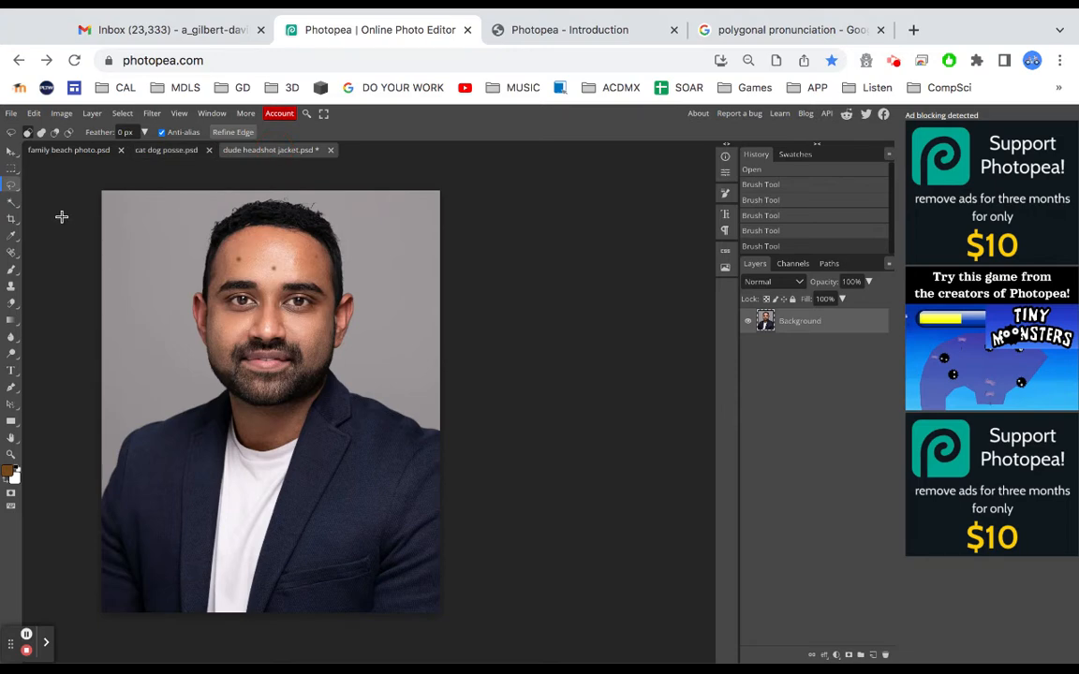
{"action": "left_click", "coordinate": [68, 152]}
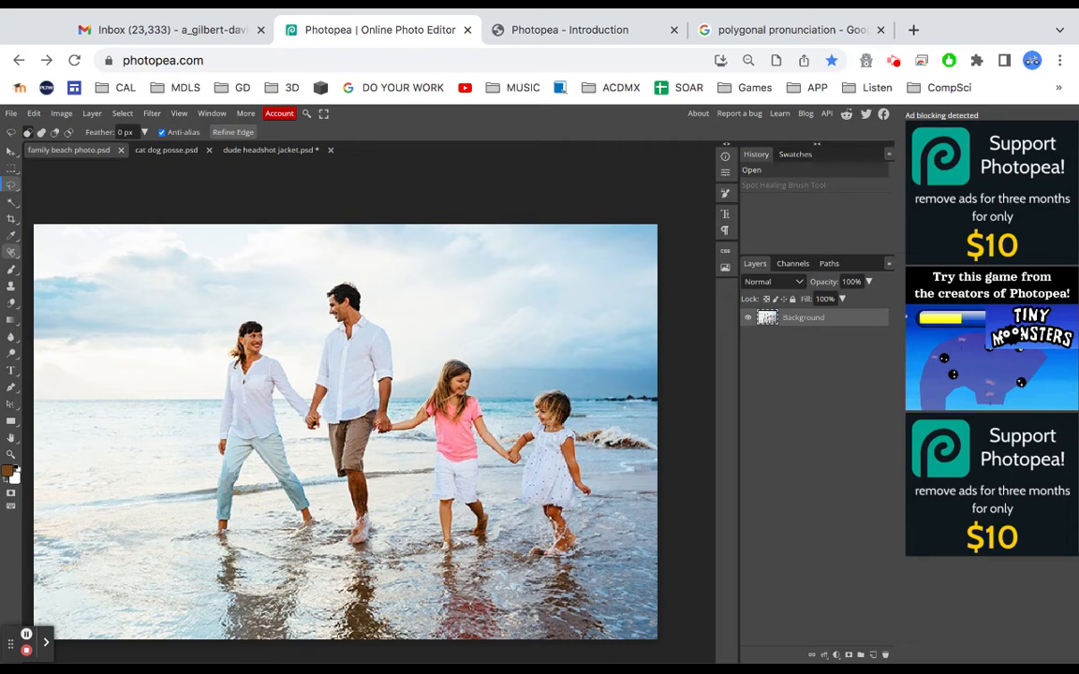
{"action": "left_click", "coordinate": [11, 251]}
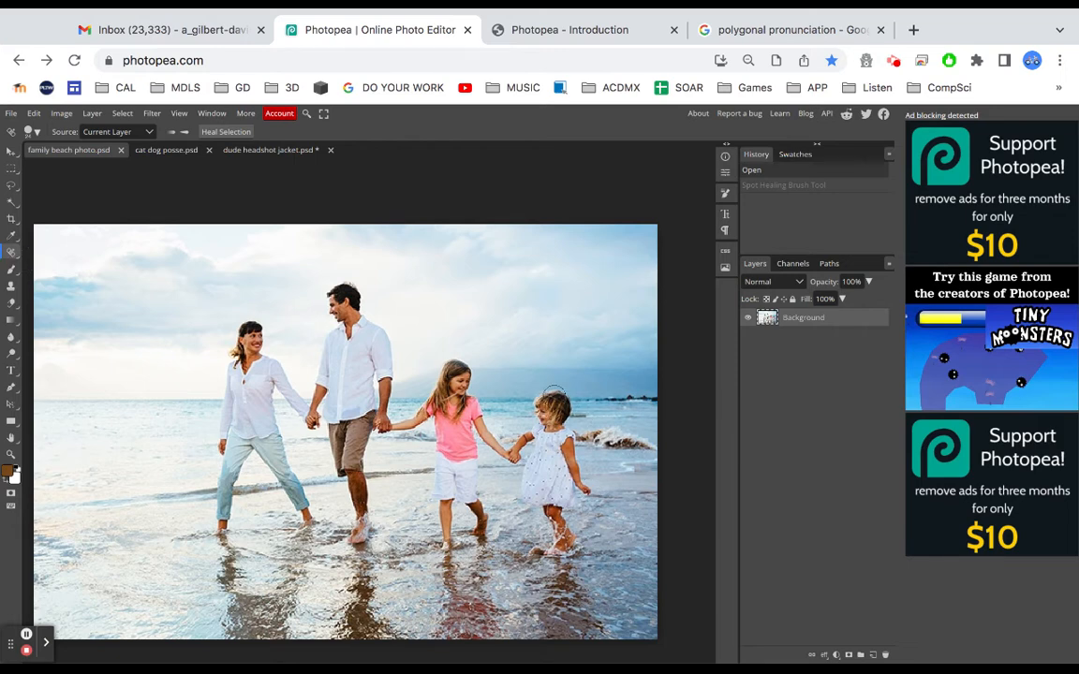
{"action": "mouse_move", "coordinate": [553, 393]}
{"action": "left_mouse_down"}
{"action": "mouse_move", "coordinate": [553, 435]}
{"action": "mouse_move", "coordinate": [513, 456]}
{"action": "mouse_move", "coordinate": [567, 437]}
{"action": "mouse_move", "coordinate": [585, 488]}
{"action": "mouse_move", "coordinate": [552, 455]}
{"action": "mouse_move", "coordinate": [533, 464]}
{"action": "mouse_move", "coordinate": [527, 489]}
{"action": "mouse_move", "coordinate": [576, 502]}
{"action": "mouse_move", "coordinate": [547, 478]}
{"action": "mouse_move", "coordinate": [551, 468]}
{"action": "mouse_move", "coordinate": [564, 540]}
{"action": "left_mouse_up"}
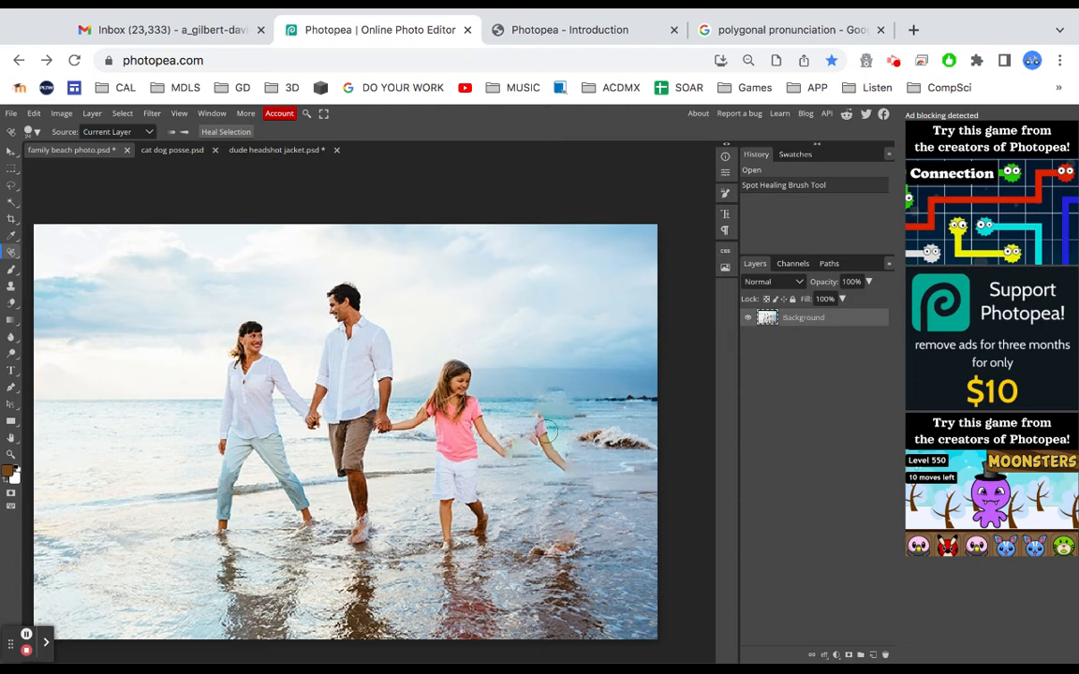
{"action": "left_click_drag", "start_coordinate": [537, 421], "coordinate": [562, 469]}
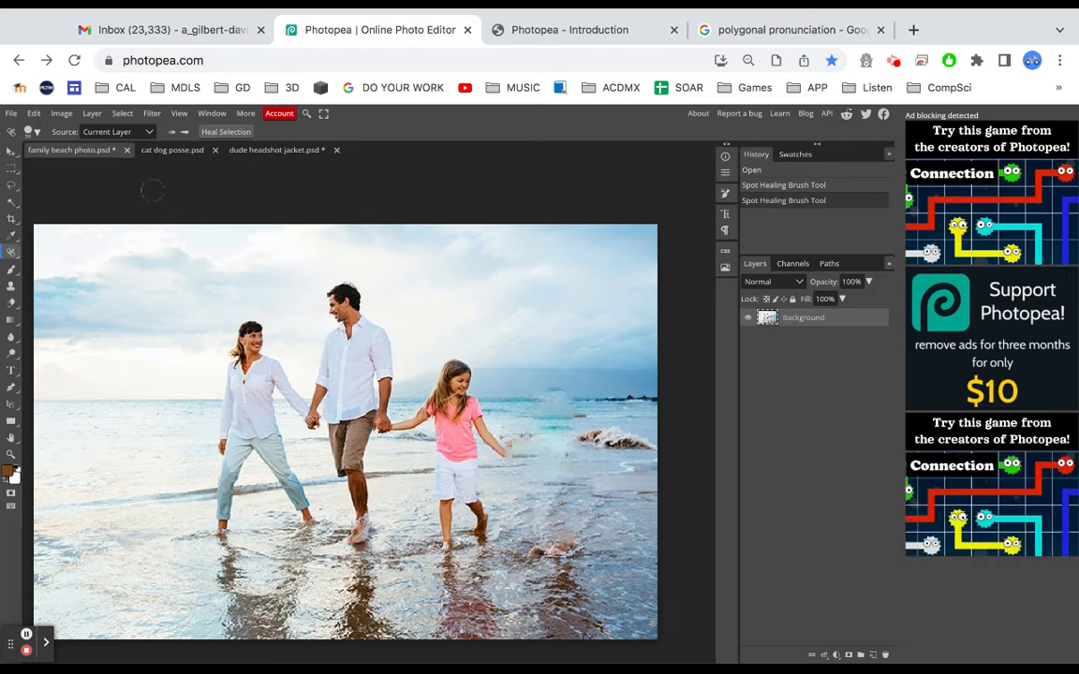
Clone over the mole on the left of the man's forehead with the Clone Stamp, sampling nearby skin
{"action": "left_click", "coordinate": [269, 155]}
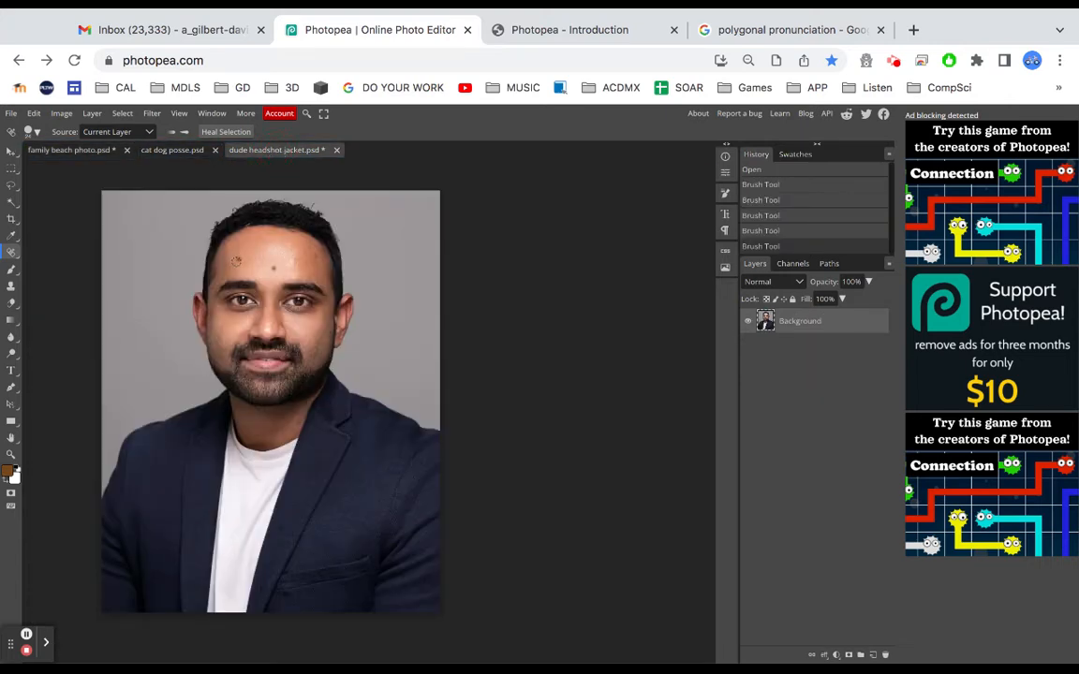
{"action": "scroll", "coordinate": [236, 261], "scroll_direction": "up", "scroll_amount": 10}
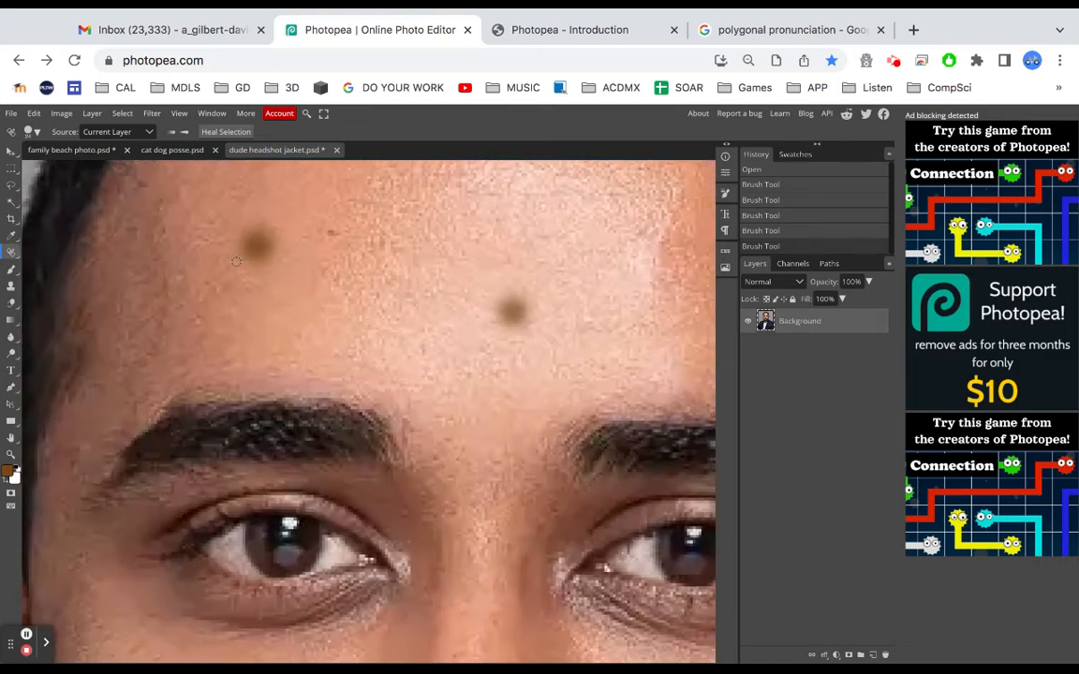
{"action": "scroll", "coordinate": [236, 262], "scroll_direction": "down", "scroll_amount": 8}
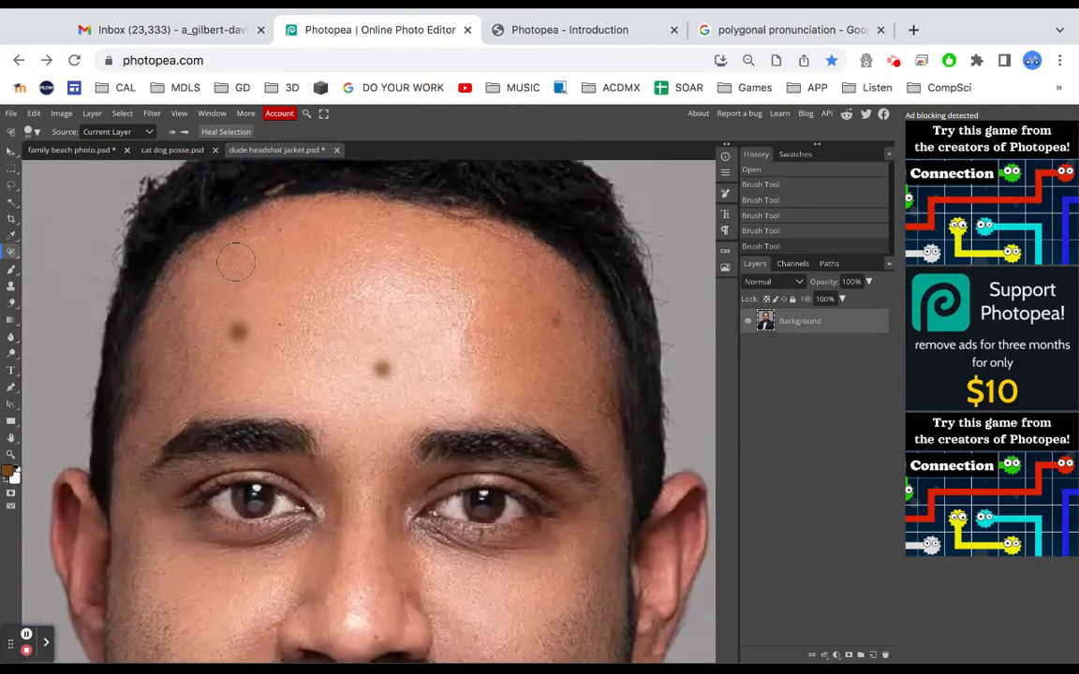
{"action": "scroll", "coordinate": [236, 261], "scroll_direction": "up", "scroll_amount": 2}
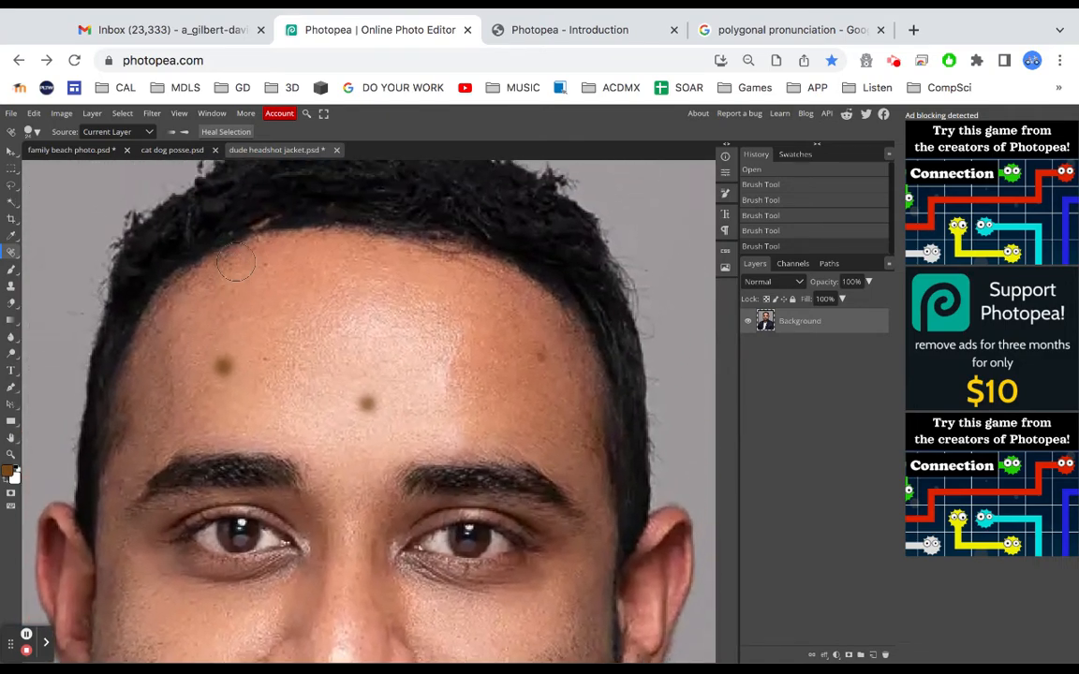
{"action": "left_click", "coordinate": [13, 290]}
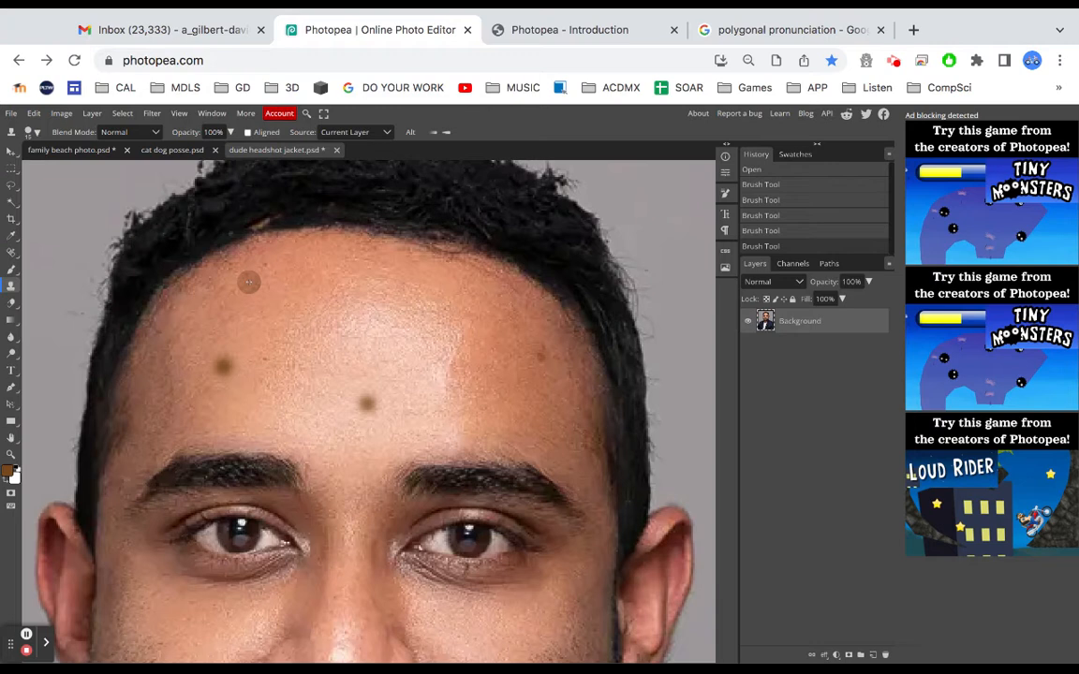
{"action": "left_click", "coordinate": [249, 281]}
{"action": "left_click", "coordinate": [222, 359]}
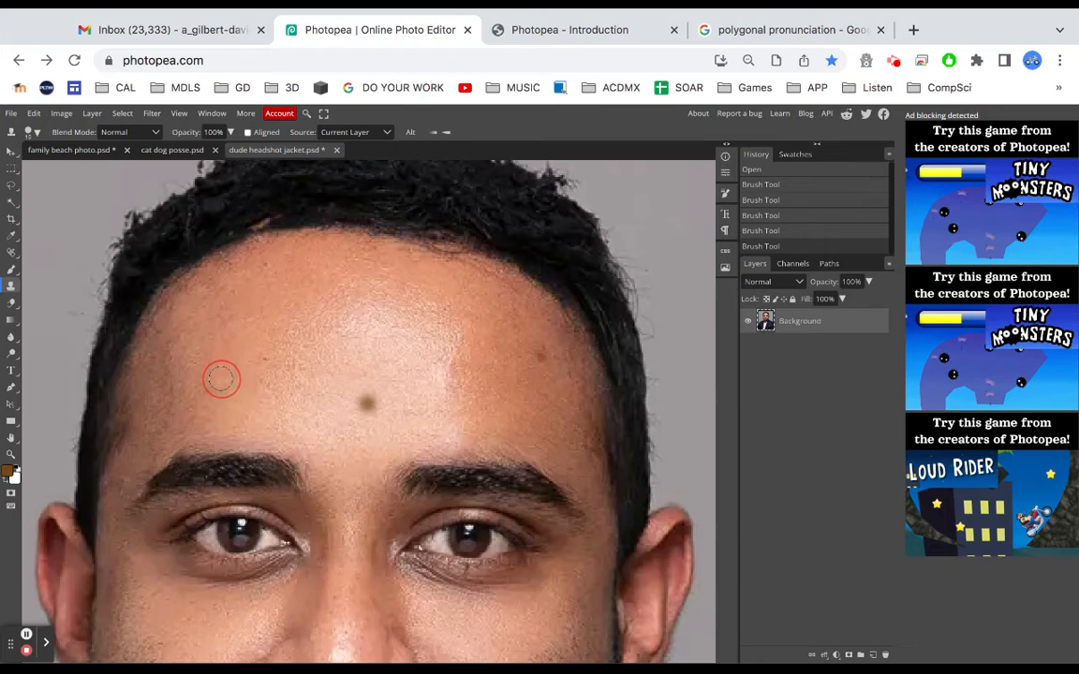
{"action": "left_click", "coordinate": [221, 378]}
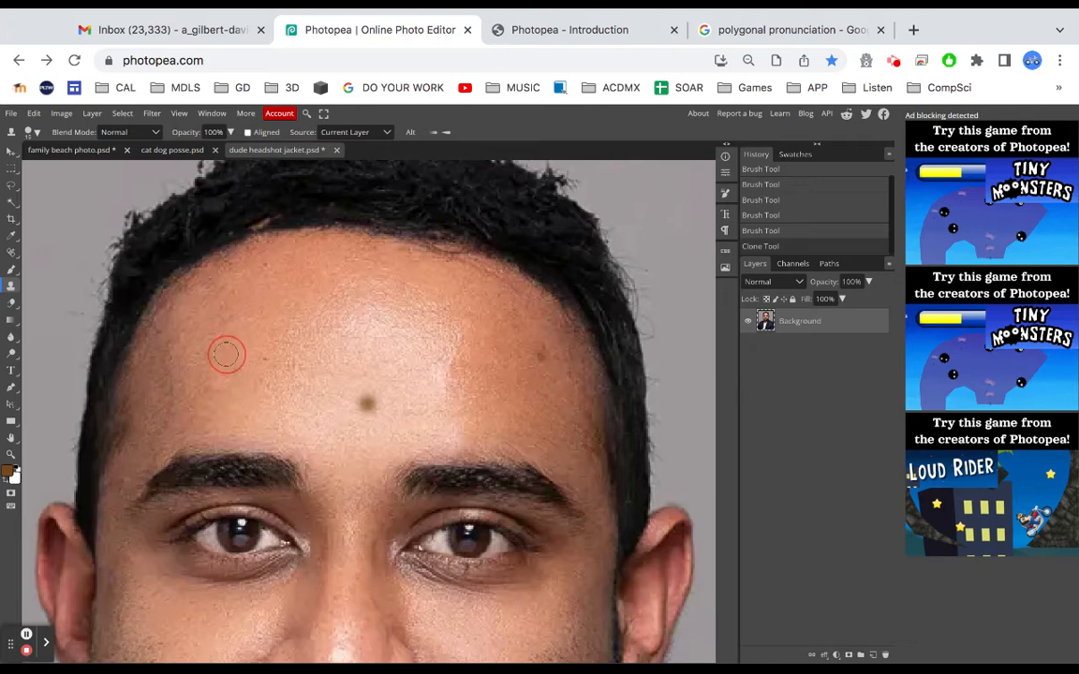
{"action": "left_click", "coordinate": [228, 376]}
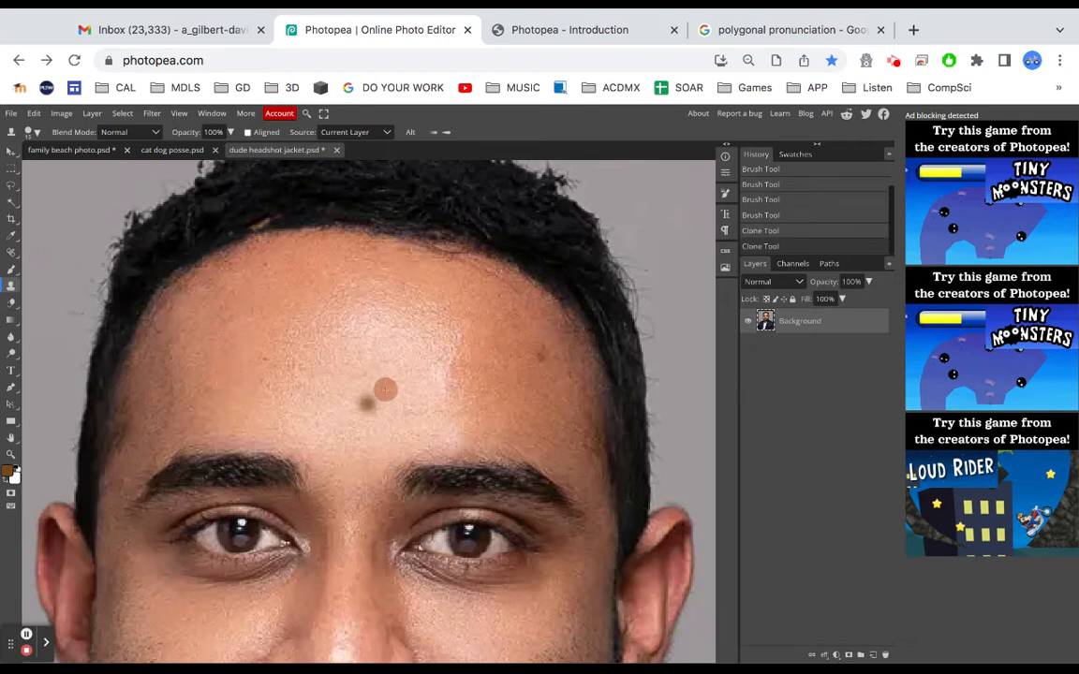
{"action": "left_click_drag", "start_coordinate": [370, 384], "coordinate": [370, 420]}
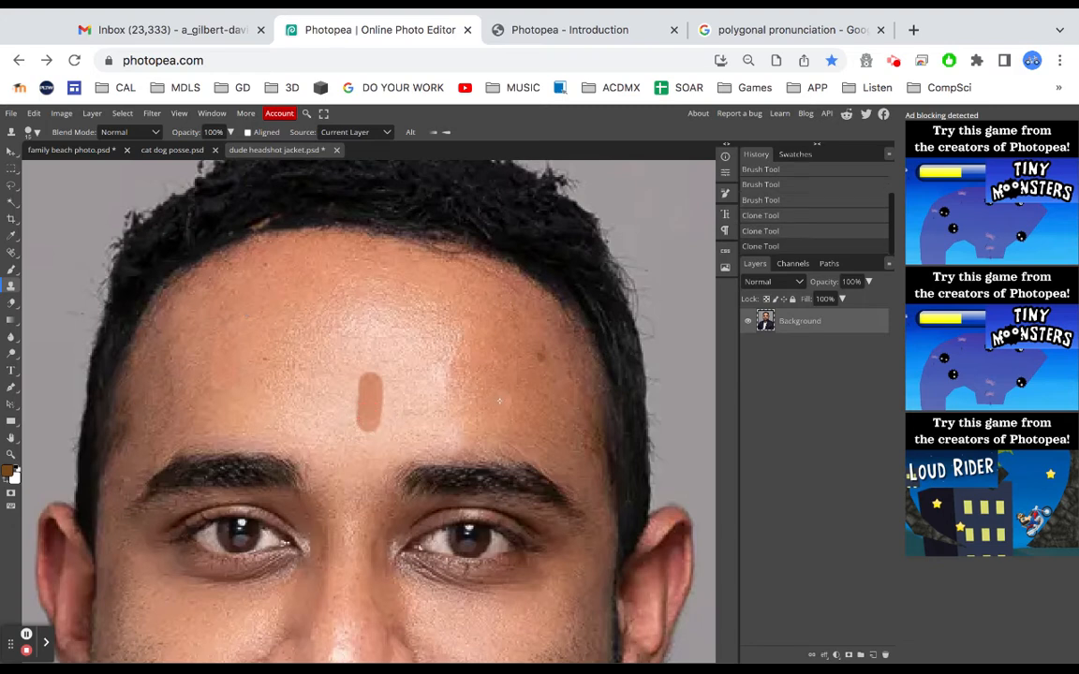
{"action": "left_click", "coordinate": [349, 416]}
{"action": "key", "text": "ctrl+z"}
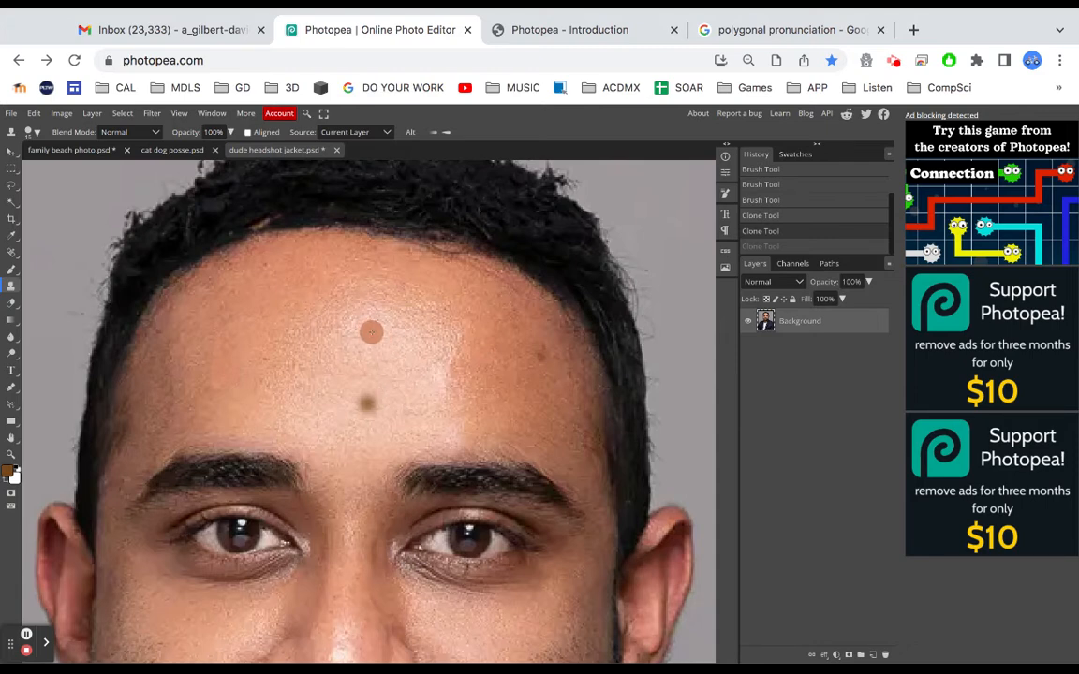
Clone over the mole in the centre of the forehead using skin sampled just above it
{"action": "left_click", "coordinate": [369, 386]}
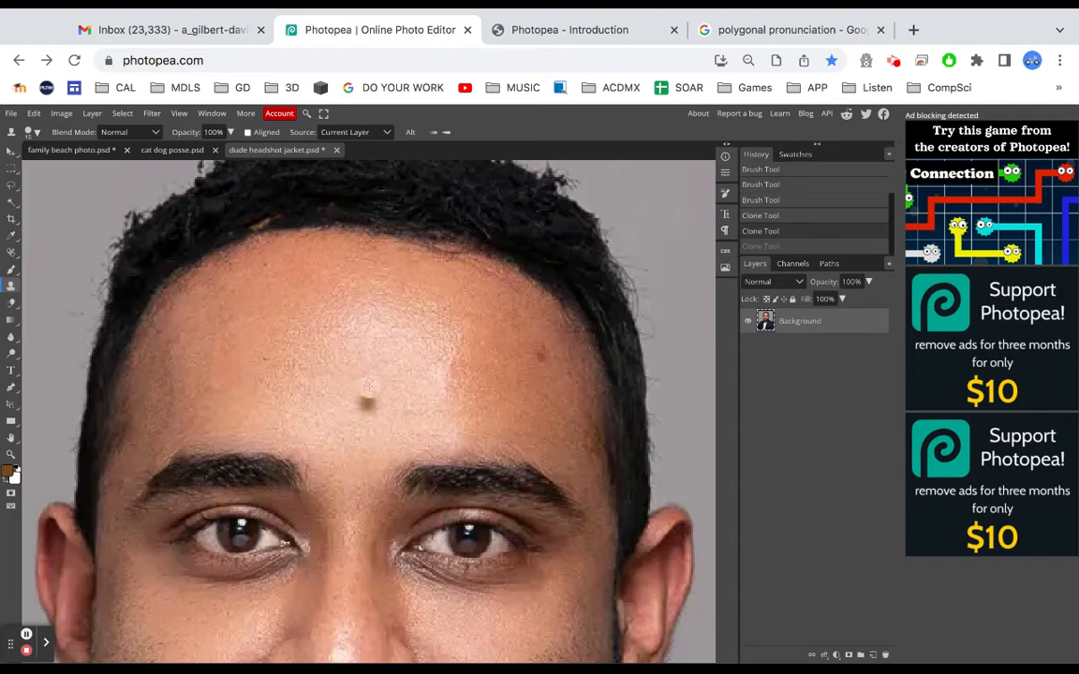
{"action": "left_click_drag", "start_coordinate": [369, 386], "coordinate": [362, 418]}
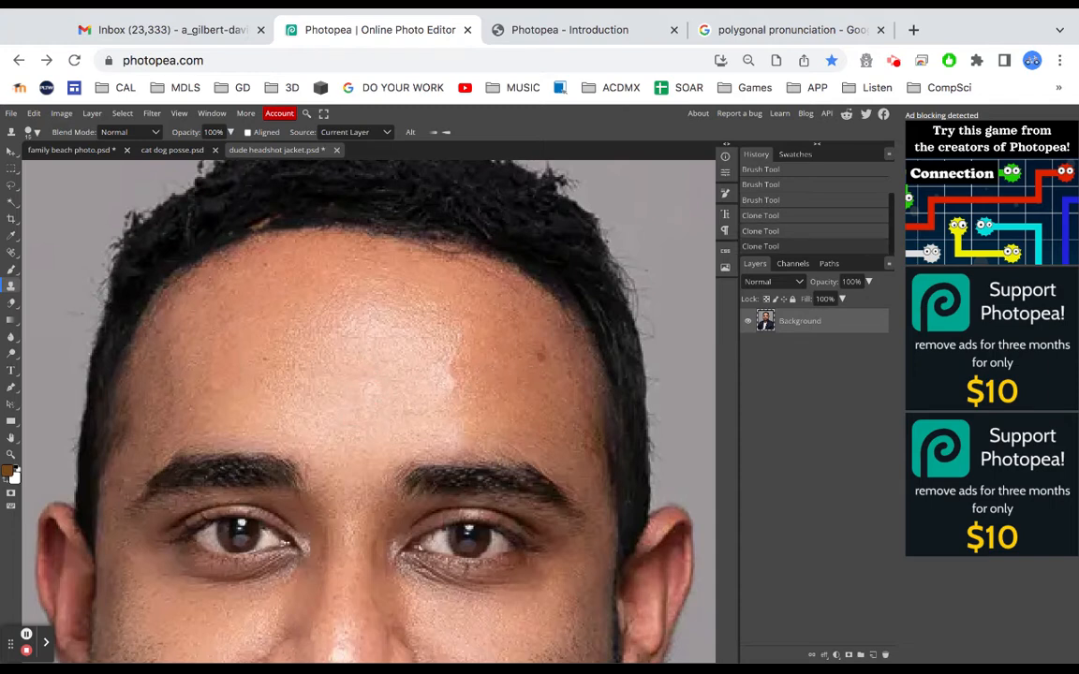
{"action": "scroll", "coordinate": [443, 384], "scroll_direction": "down", "scroll_amount": 1}
{"action": "scroll", "coordinate": [442, 384], "scroll_direction": "down", "scroll_amount": 4}
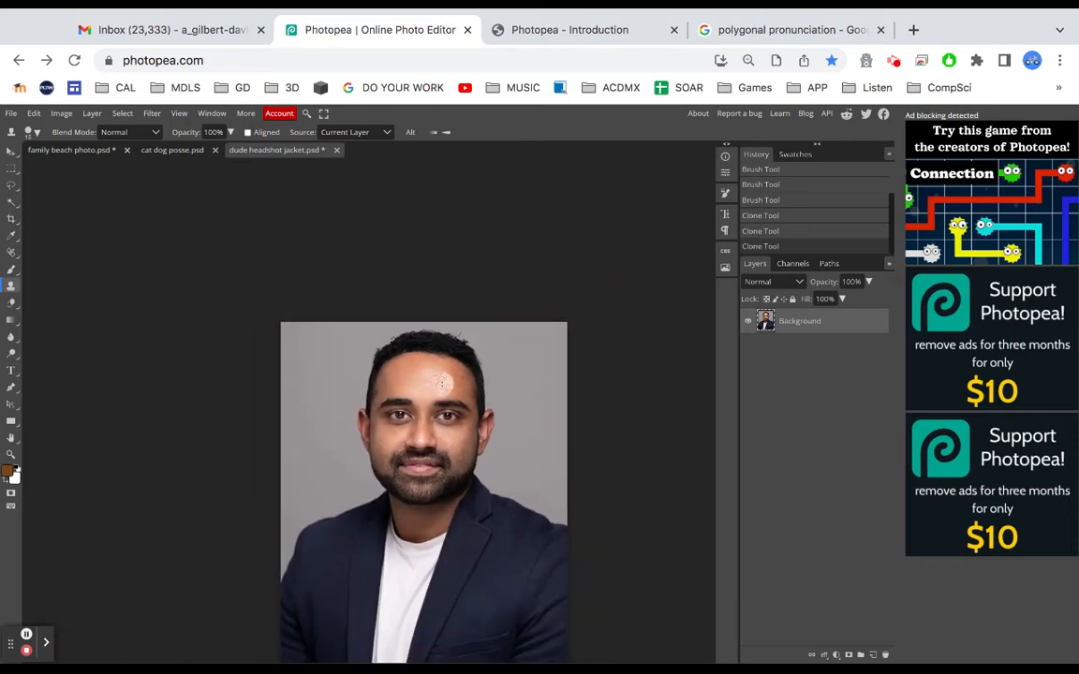
{"action": "scroll", "coordinate": [442, 384], "scroll_direction": "down", "scroll_amount": 2}
{"action": "scroll", "coordinate": [442, 384], "scroll_direction": "right", "scroll_amount": 2}
{"action": "scroll", "coordinate": [442, 384], "scroll_direction": "up", "scroll_amount": 1}
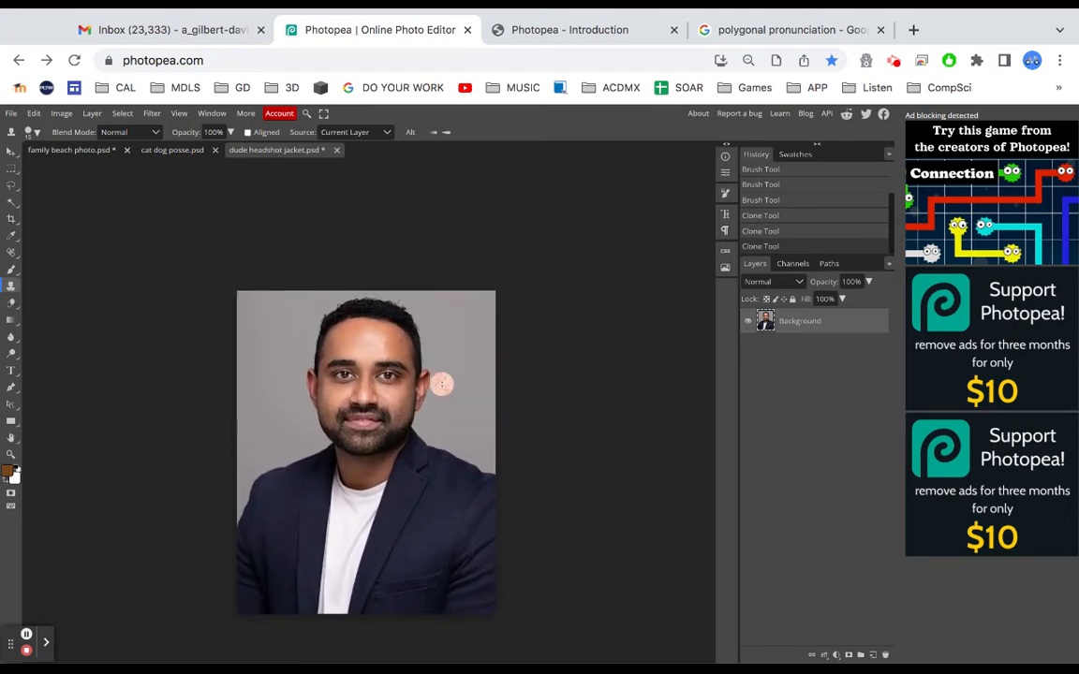
{"action": "scroll", "coordinate": [398, 393], "scroll_direction": "up", "scroll_amount": 4}
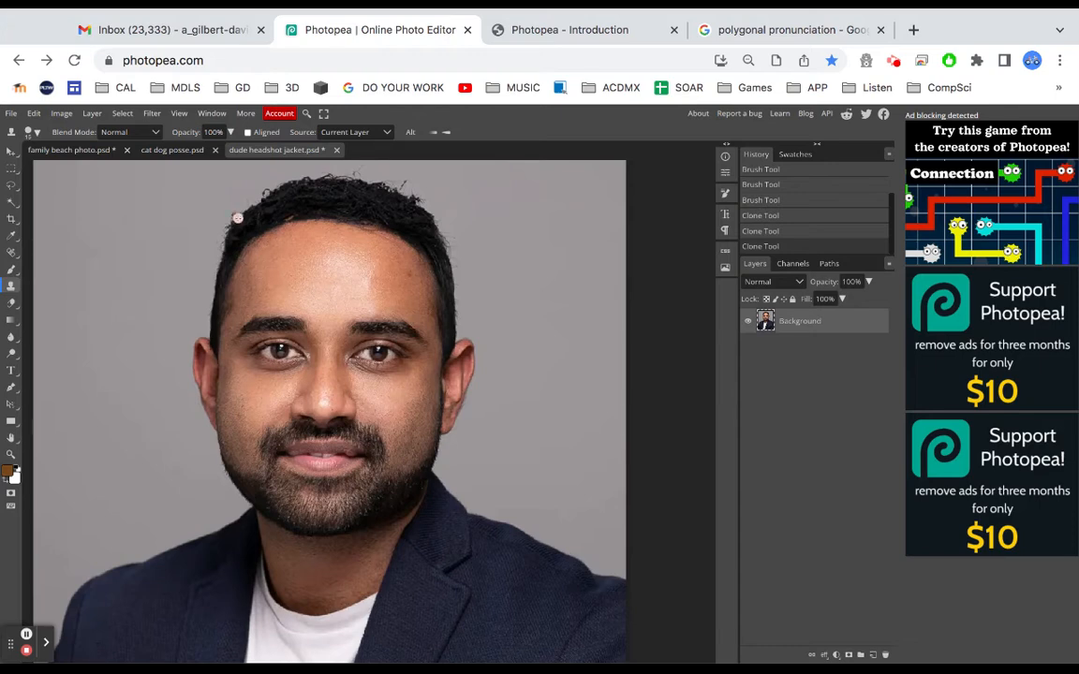
{"action": "left_click", "coordinate": [172, 151]}
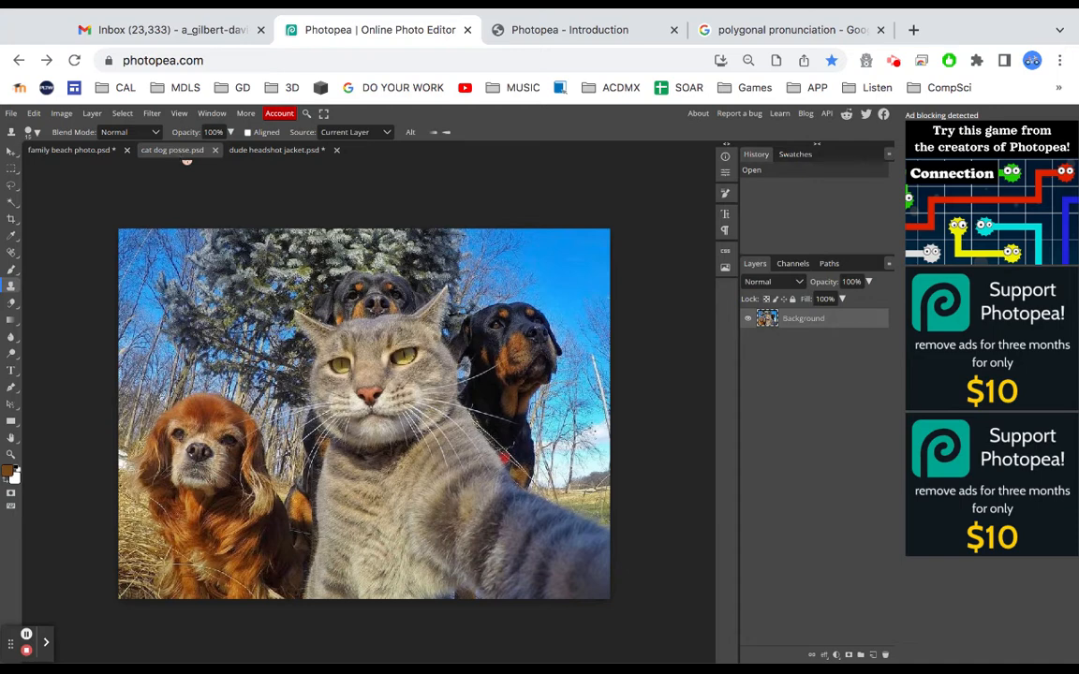
{"action": "left_click", "coordinate": [771, 31]}
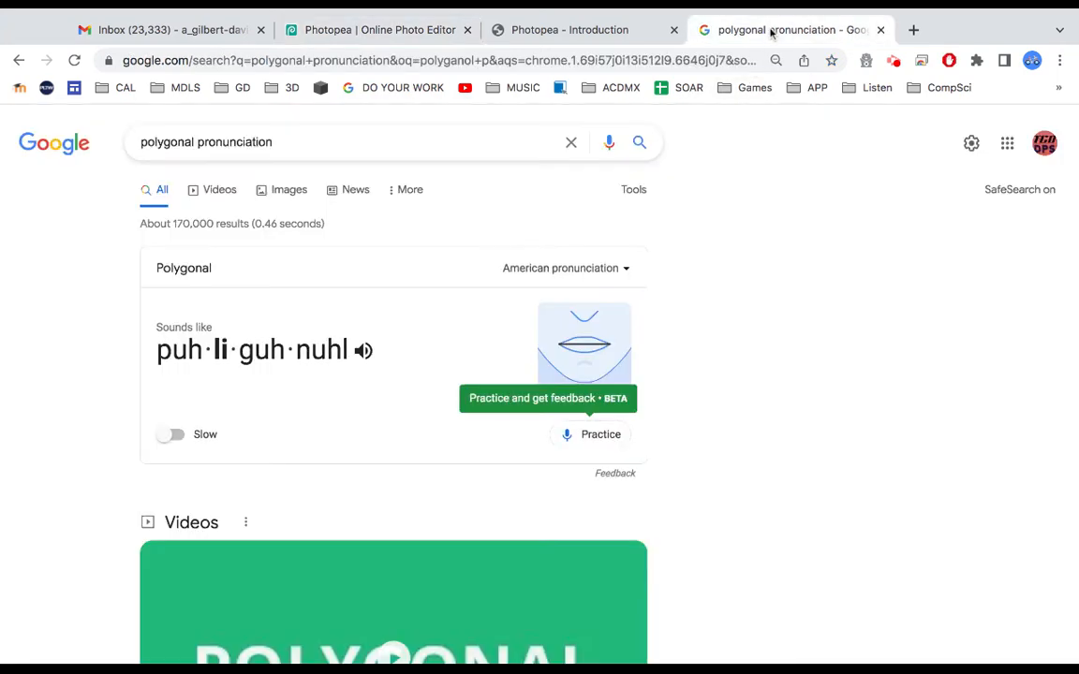
{"action": "left_click", "coordinate": [370, 30]}
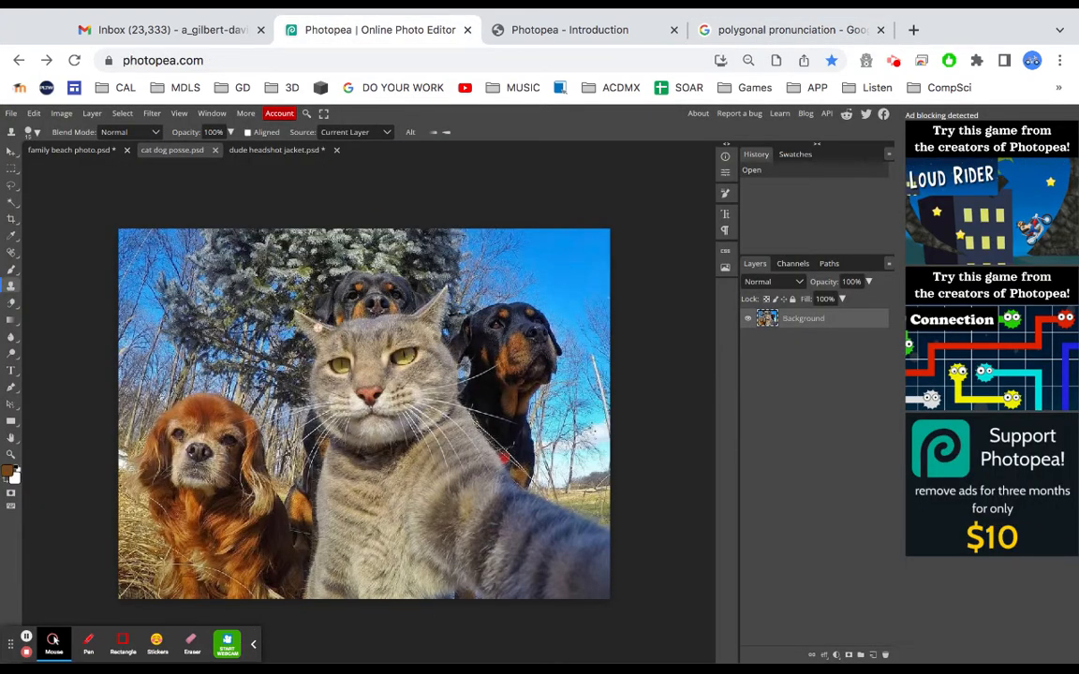
{"action": "scroll", "coordinate": [317, 328], "scroll_direction": "up", "scroll_amount": 1}
{"action": "scroll", "coordinate": [316, 328], "scroll_direction": "down", "scroll_amount": 2}
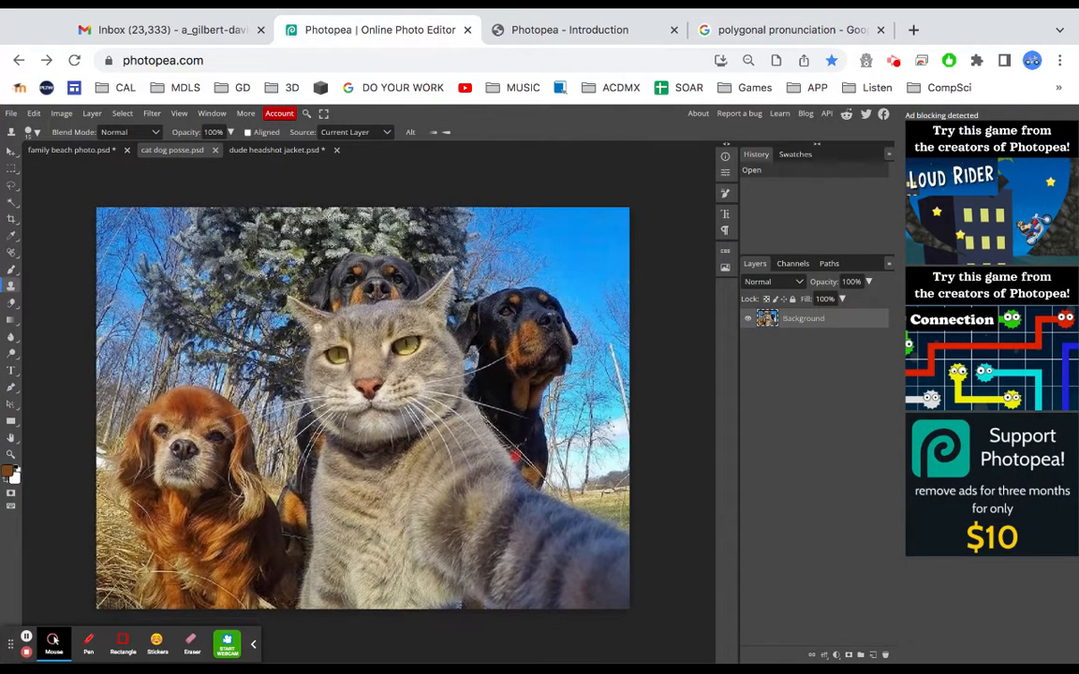
{"action": "left_click", "coordinate": [252, 645]}
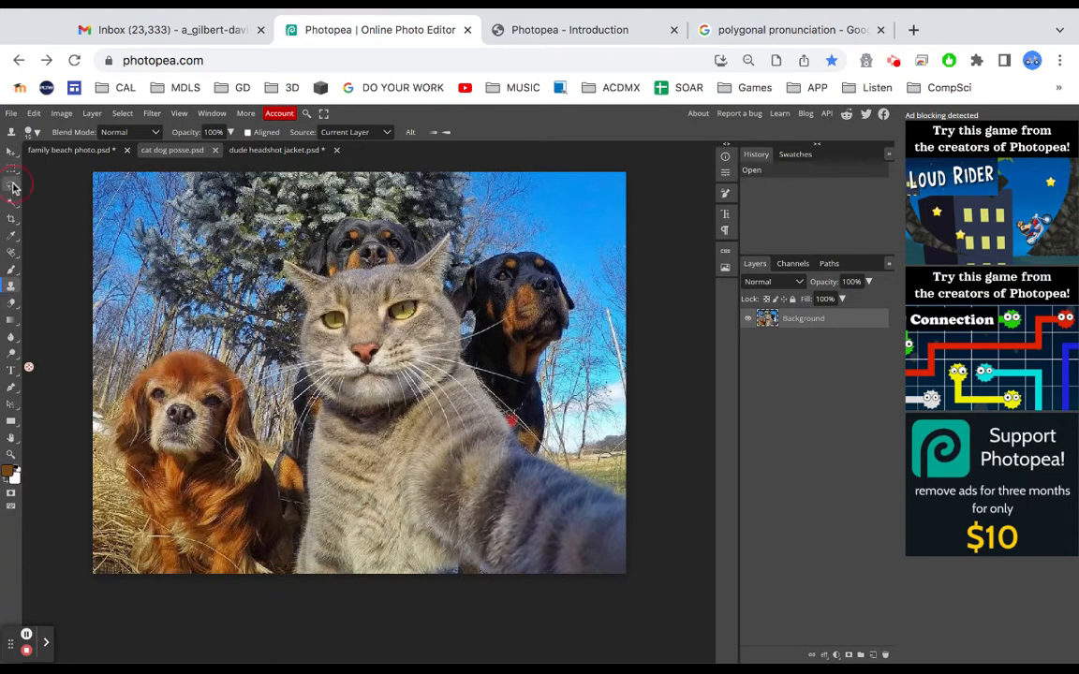
Lasso-select the cat's head and delete it, then undo the deletion and deselect
{"action": "left_click", "coordinate": [12, 185]}
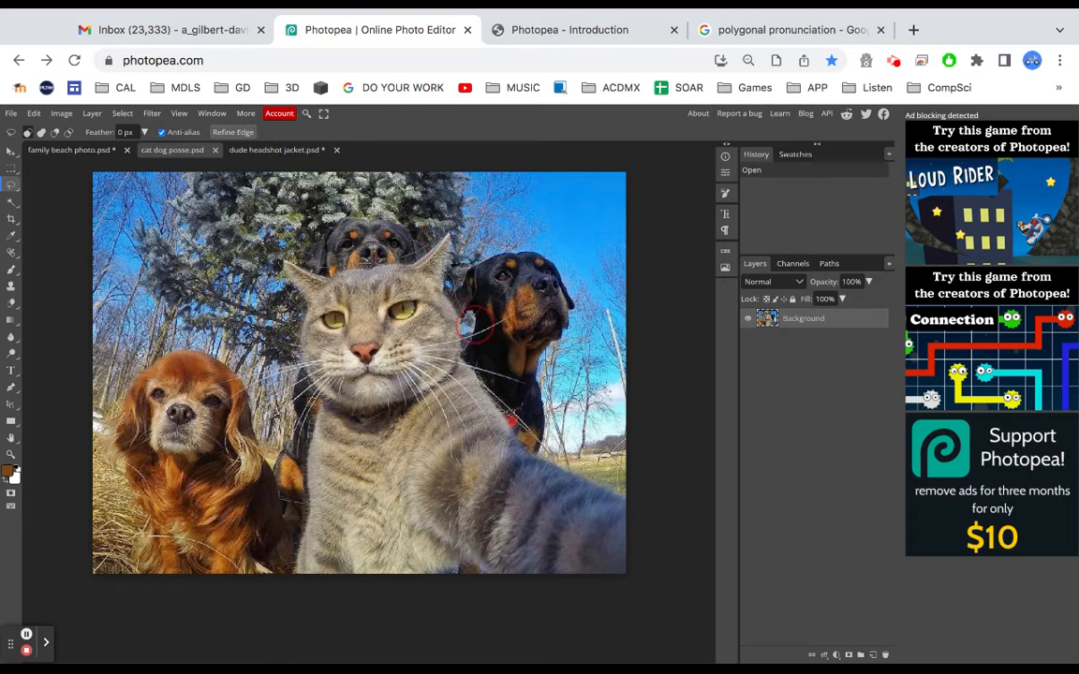
{"action": "mouse_move", "coordinate": [334, 426]}
{"action": "left_mouse_down"}
{"action": "mouse_move", "coordinate": [291, 388]}
{"action": "mouse_move", "coordinate": [288, 397]}
{"action": "left_mouse_up"}
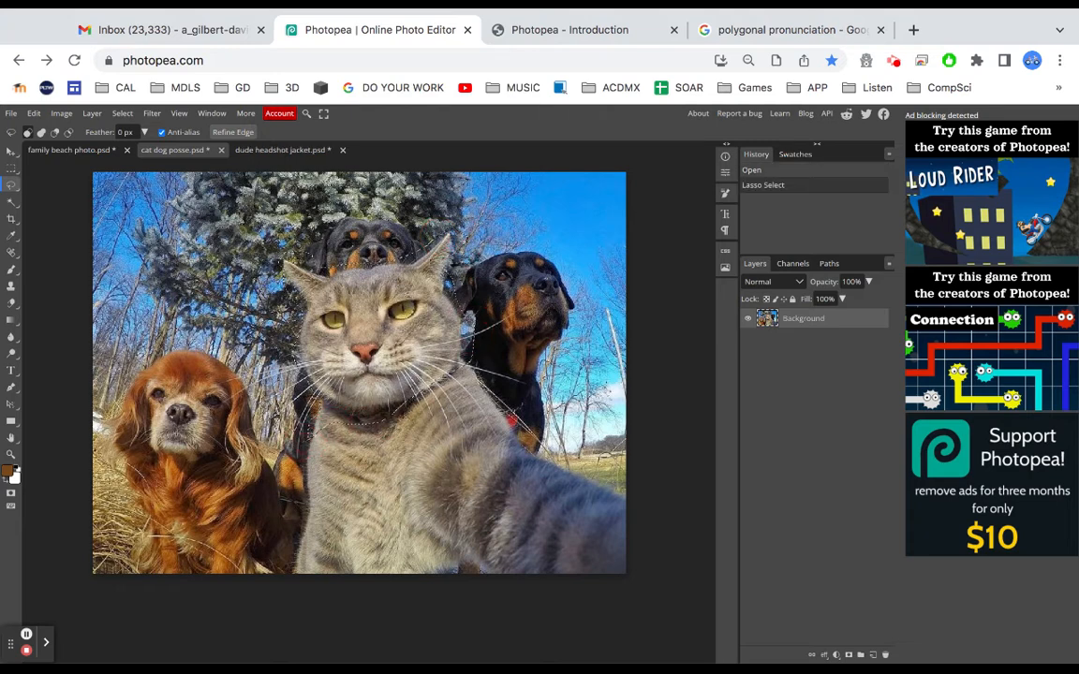
{"action": "key", "text": "Delete"}
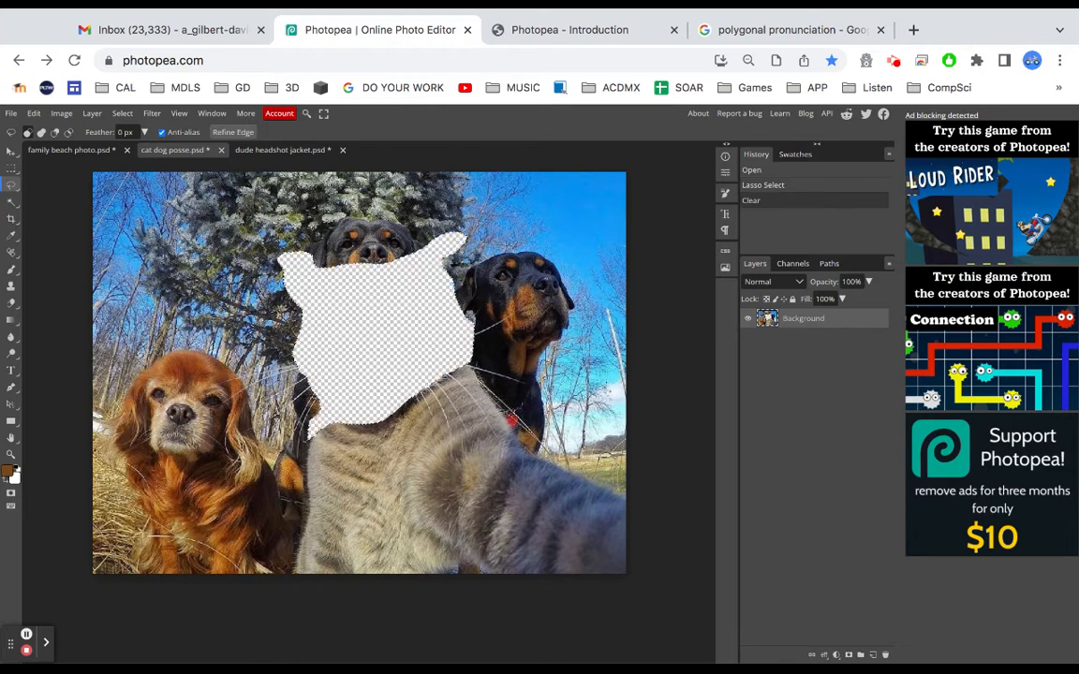
{"action": "key", "text": "ctrl+z"}
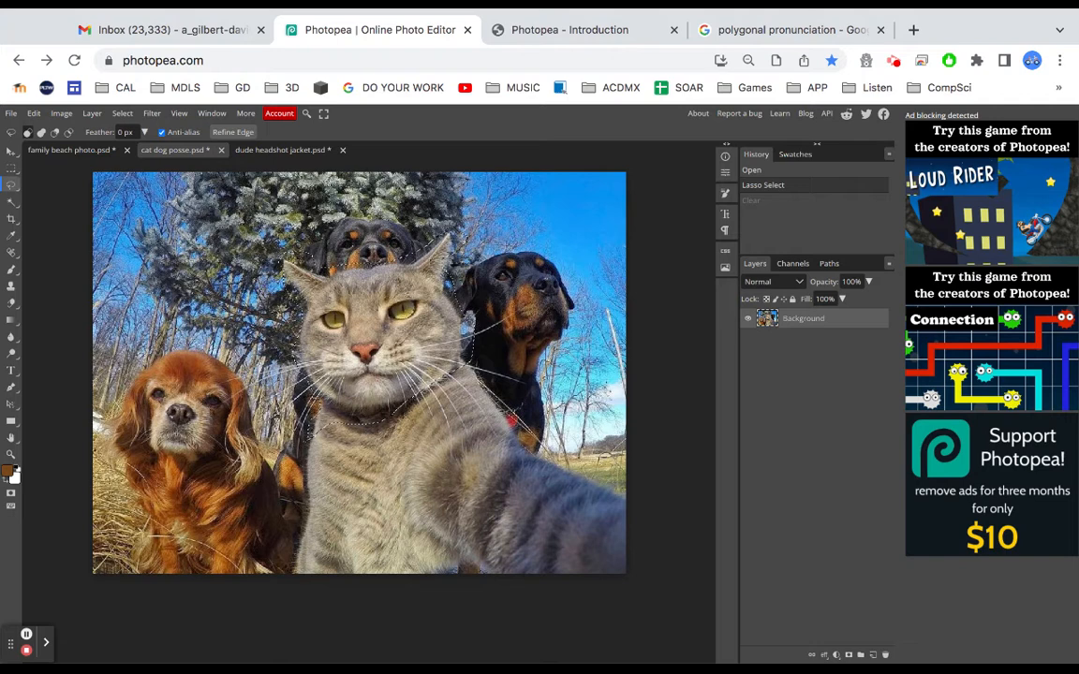
{"action": "key", "text": "ctrl+d"}
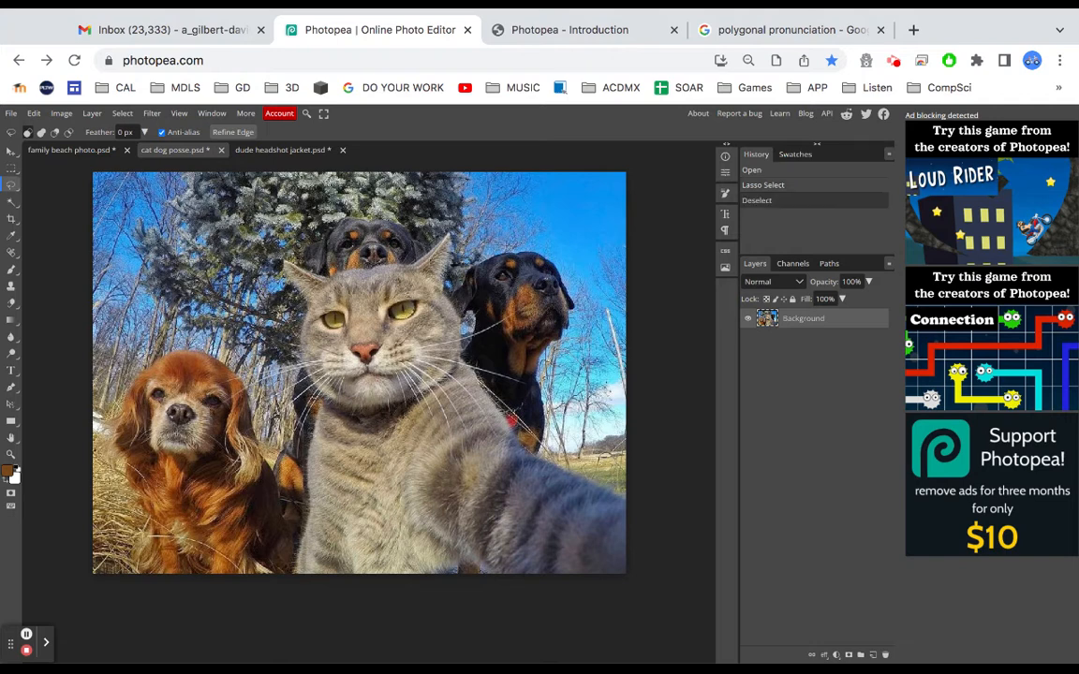
Draw a Polygonal Lasso selection in the sky beside the Rottweiler, then deselect it
{"action": "right_click", "coordinate": [11, 184]}
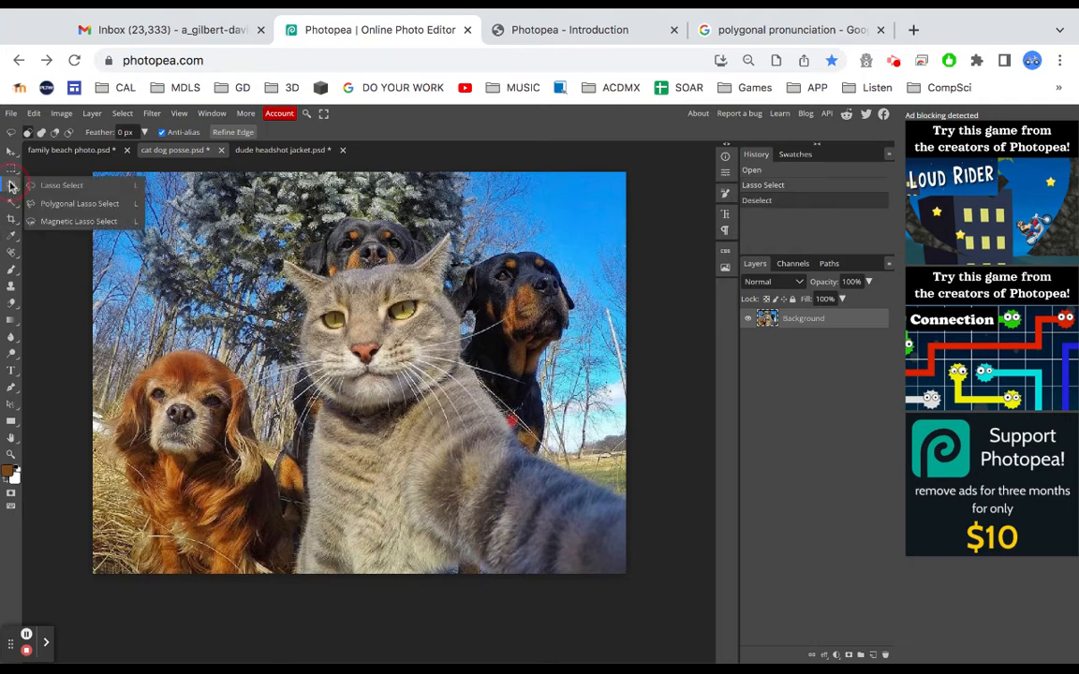
{"action": "left_click", "coordinate": [79, 203]}
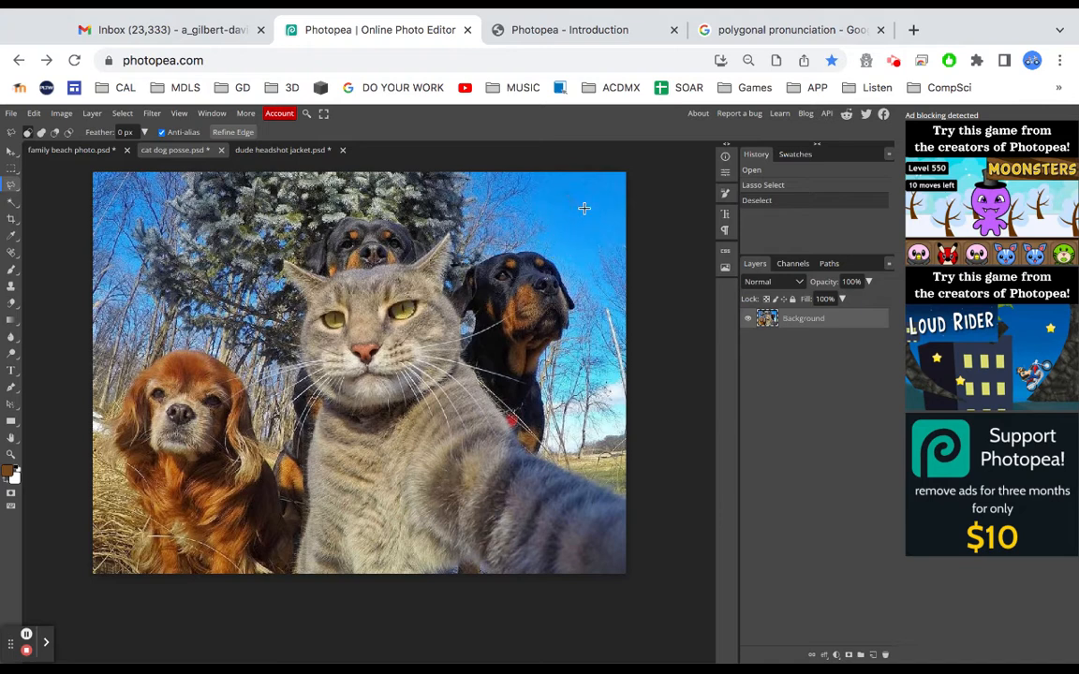
{"action": "left_click", "coordinate": [570, 234]}
{"action": "left_click", "coordinate": [595, 240]}
{"action": "left_click", "coordinate": [610, 213]}
{"action": "left_click", "coordinate": [604, 260]}
{"action": "left_click", "coordinate": [569, 252]}
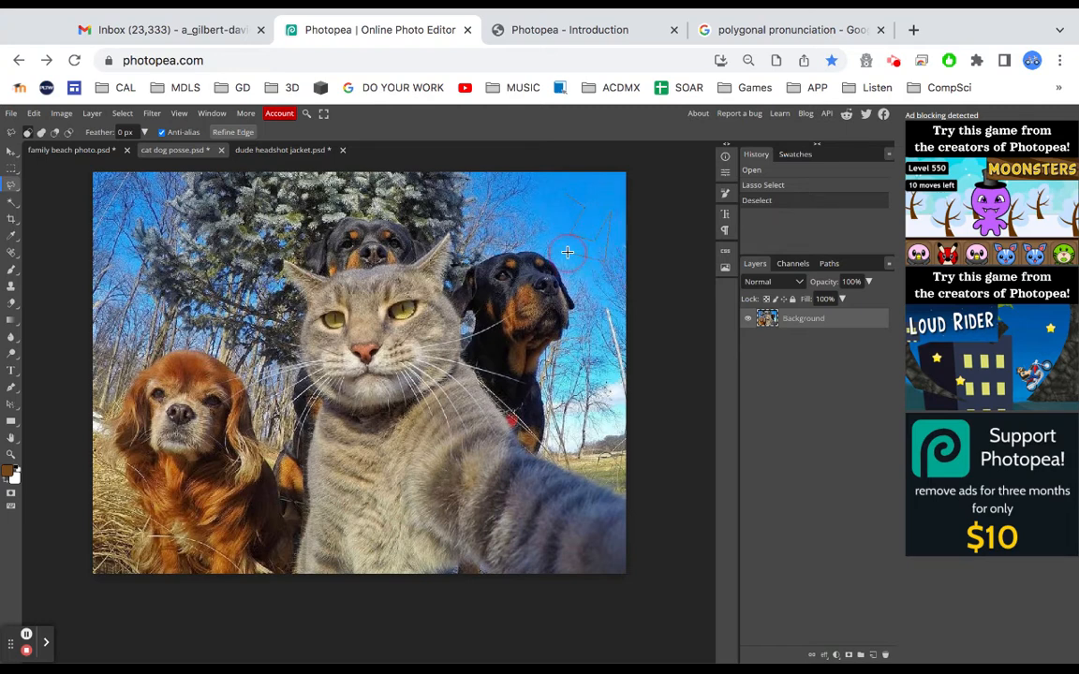
{"action": "left_click", "coordinate": [564, 196]}
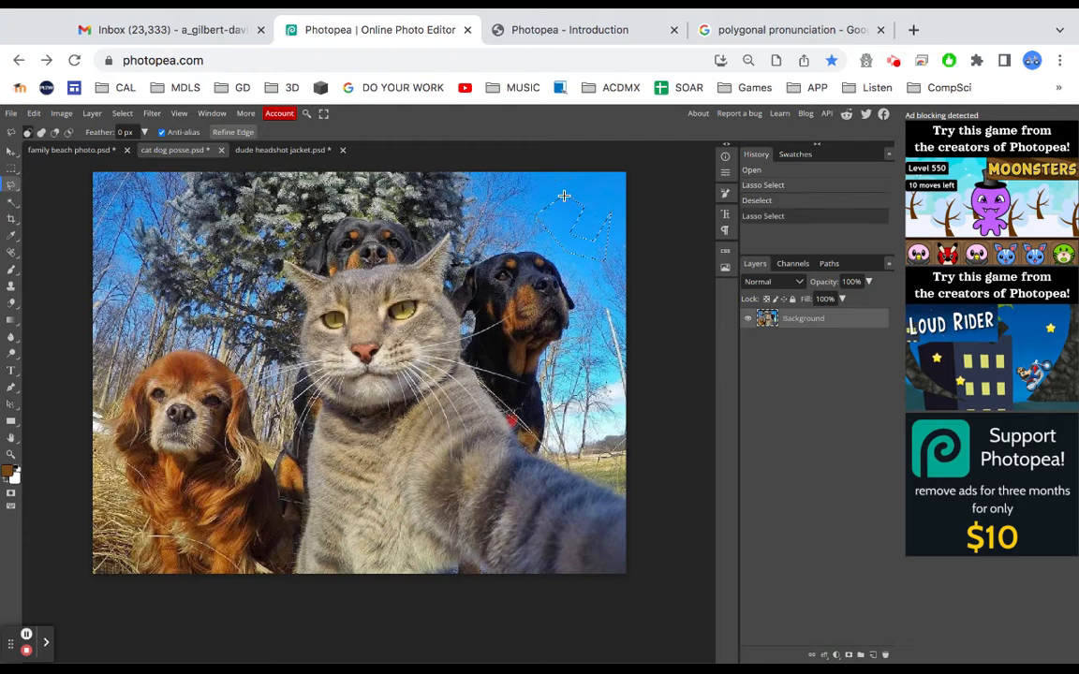
{"action": "key", "text": "ctrl+d"}
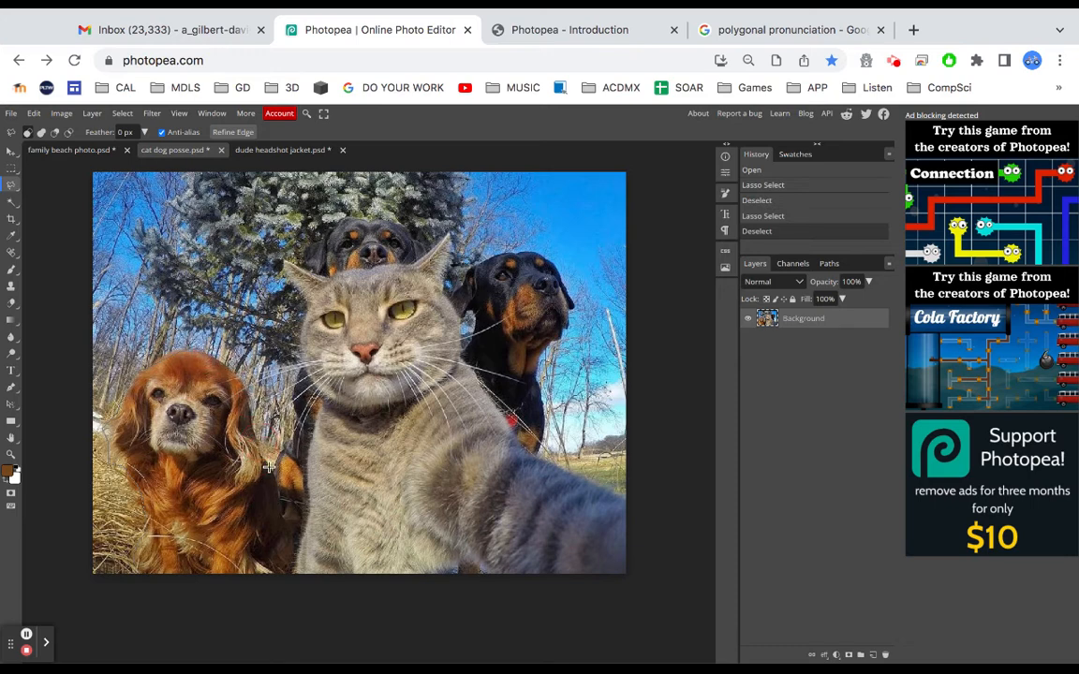
Polygonal-lasso-select the spaniel's head and delete it, then undo the deletion and deselect
{"action": "left_click", "coordinate": [286, 509]}
{"action": "left_click", "coordinate": [128, 557]}
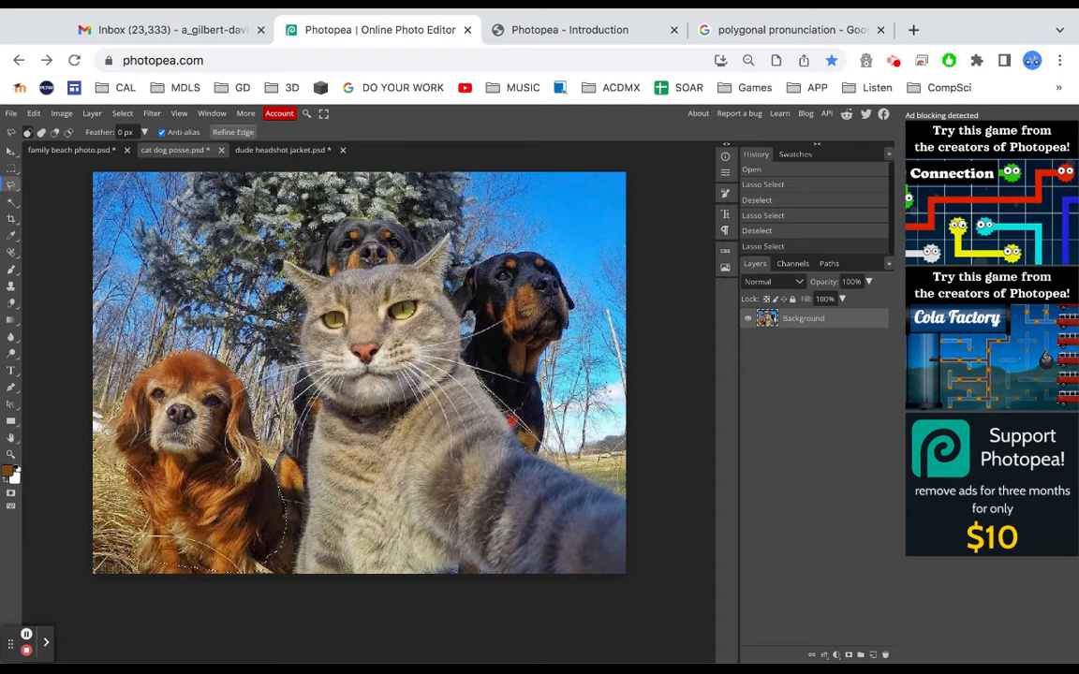
{"action": "key", "text": "Delete"}
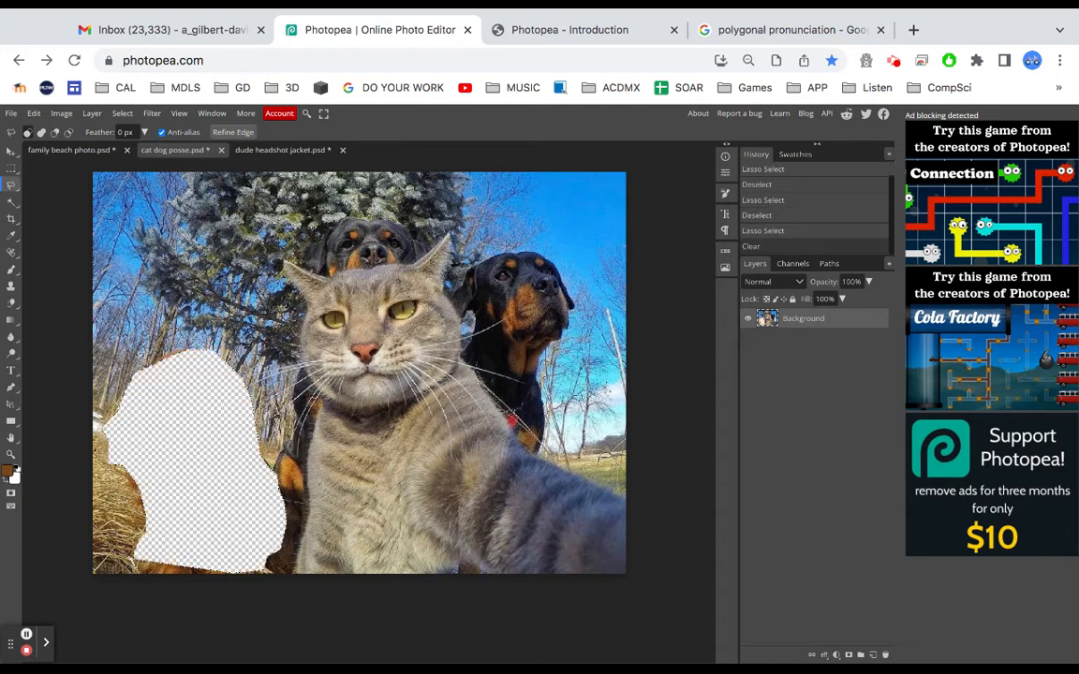
{"action": "key", "text": "ctrl+z"}
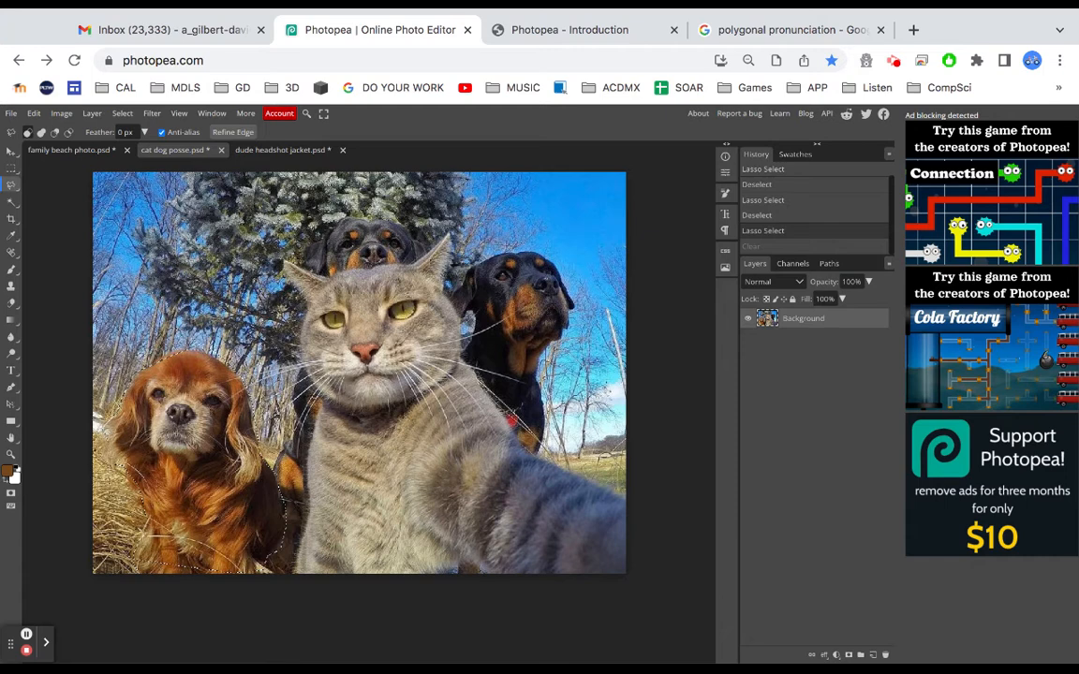
{"action": "key", "text": "ctrl+d"}
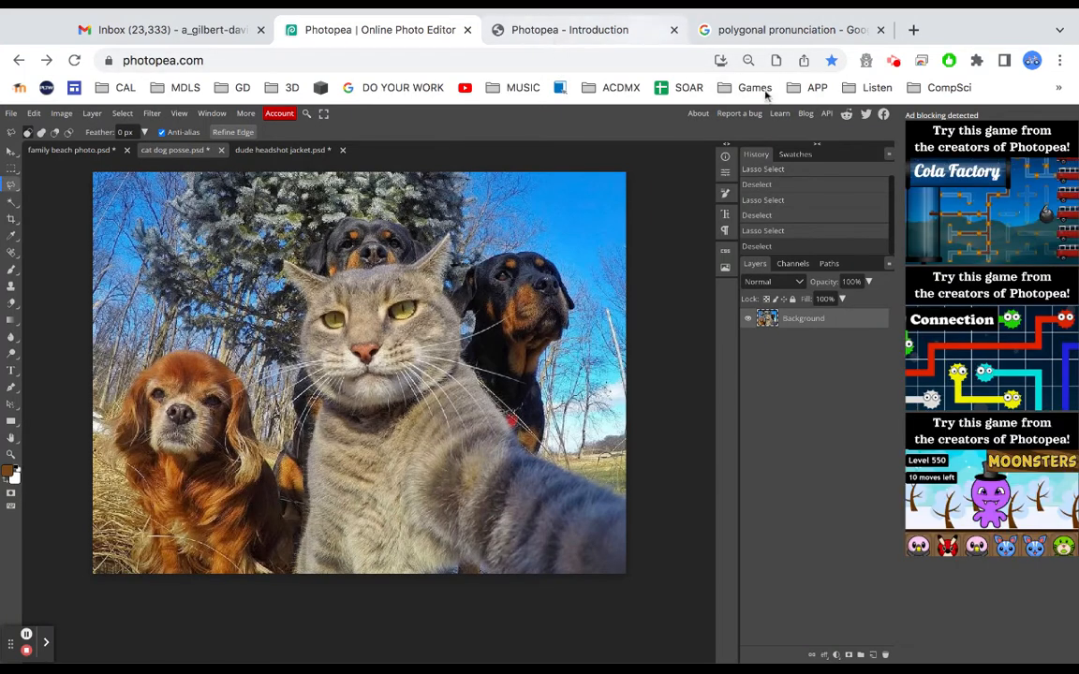
Open Photopea's Learn pages in a new tab and scroll through the list of topics
{"action": "left_click", "coordinate": [779, 114]}
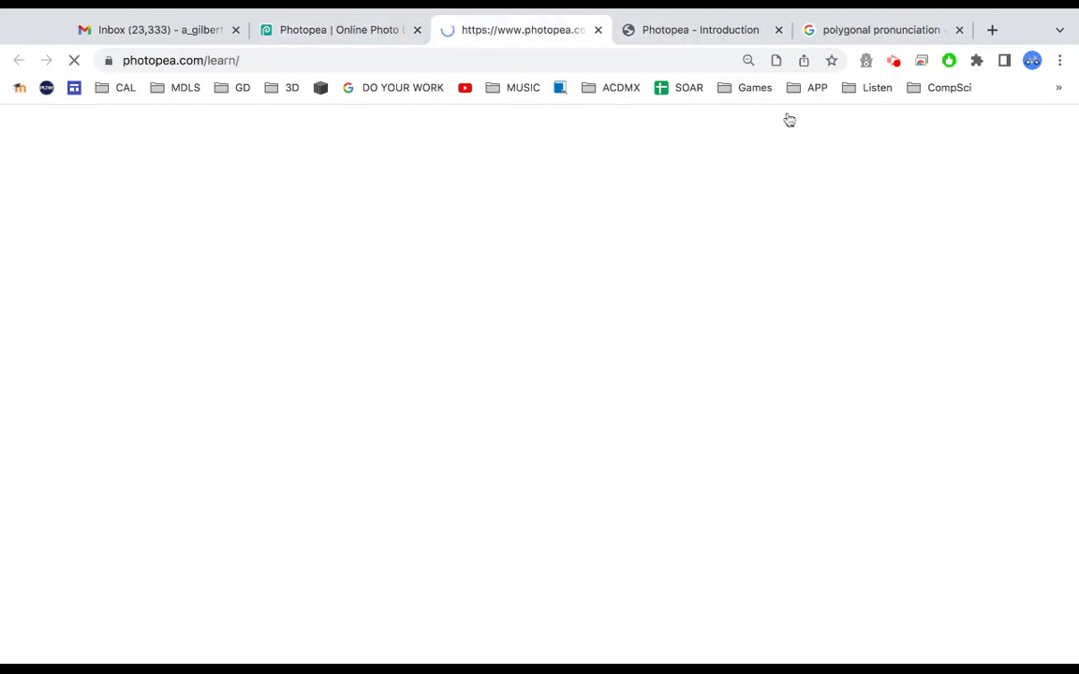
{"action": "scroll", "coordinate": [668, 284], "scroll_direction": "down", "scroll_amount": 5}
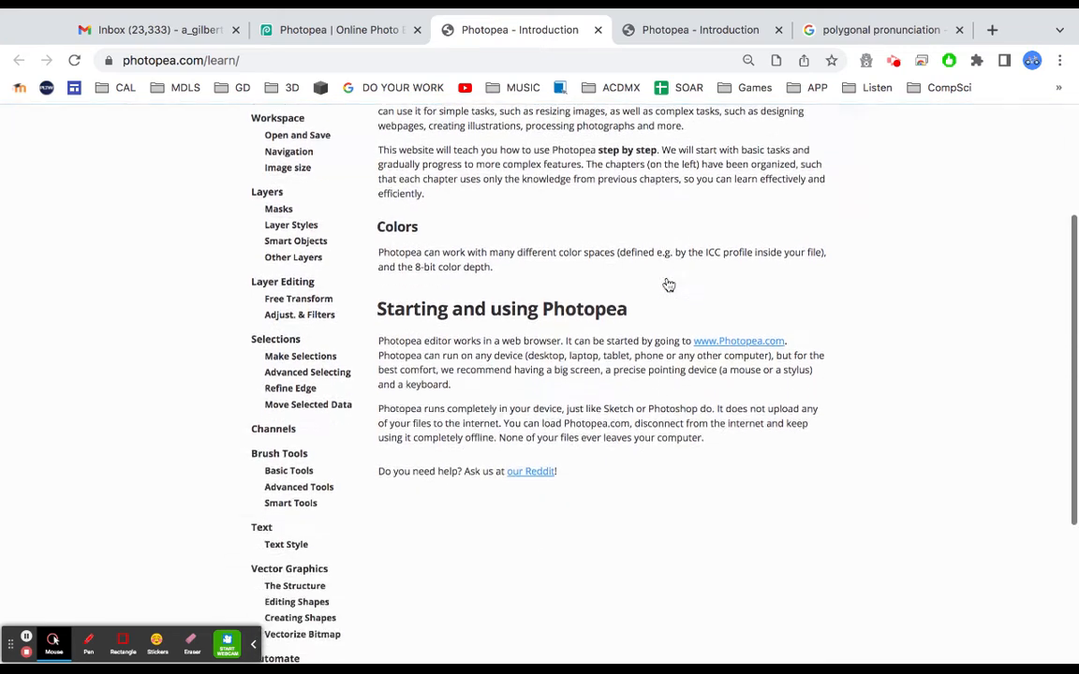
{"action": "scroll", "coordinate": [539, 384], "scroll_direction": "down", "scroll_amount": 1}
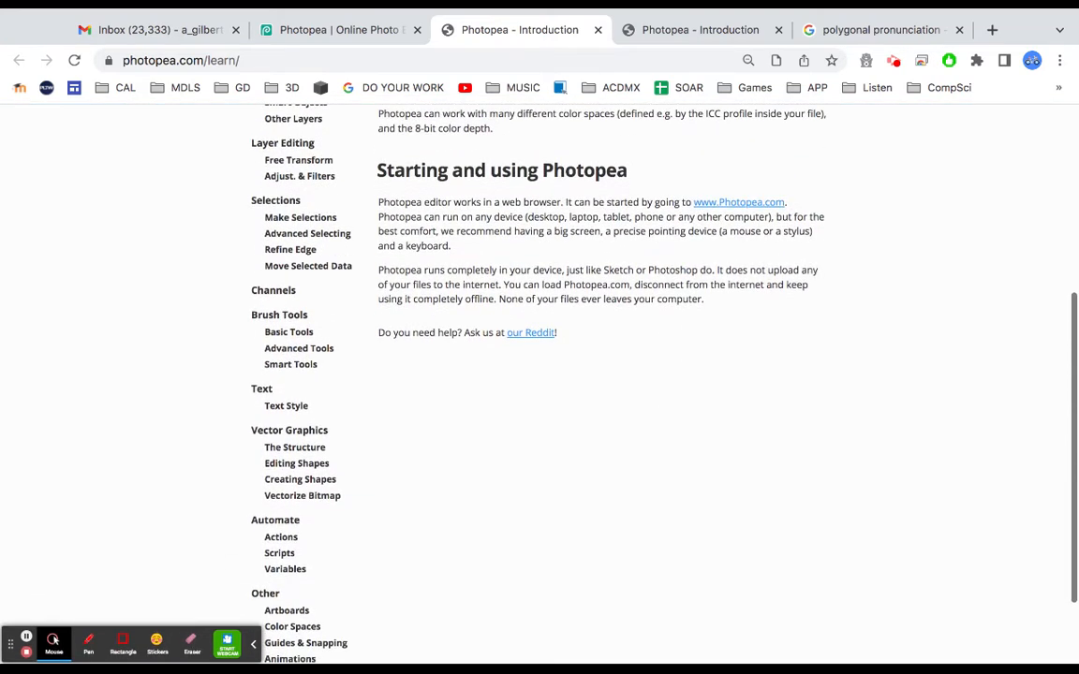
{"action": "left_click", "coordinate": [254, 644]}
{"action": "scroll", "coordinate": [509, 455], "scroll_direction": "up", "scroll_amount": 2}
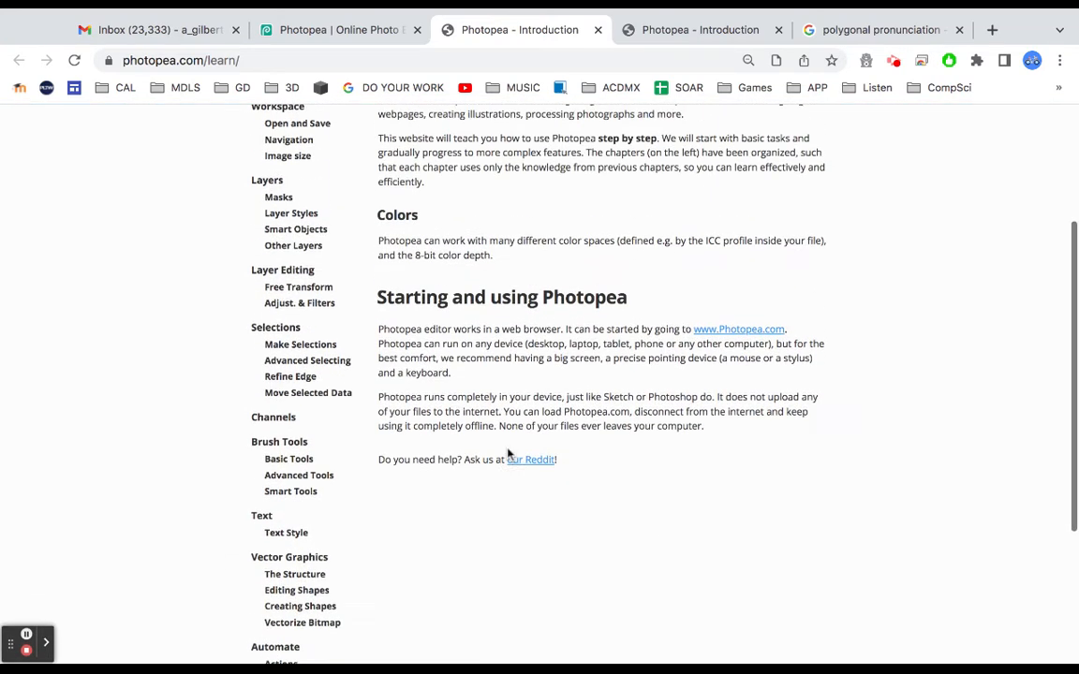
{"action": "scroll", "coordinate": [508, 455], "scroll_direction": "down", "scroll_amount": 1}
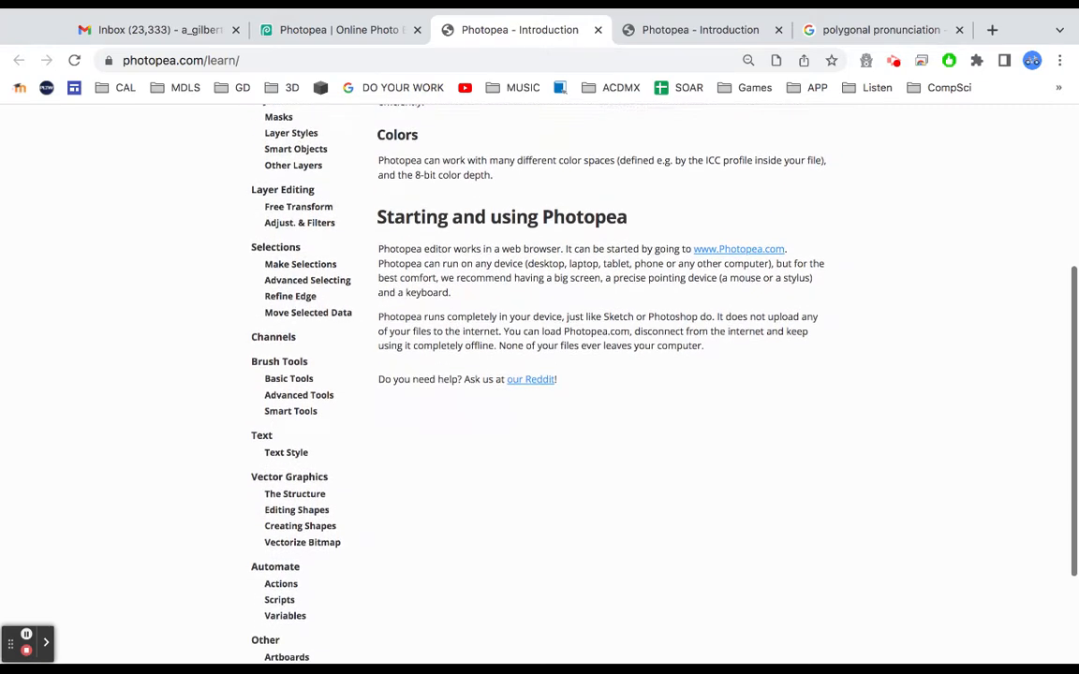
Open the Smart Tools topic and read about the Spot Healing Brush, Healing Brush and Patch tools
{"action": "left_click", "coordinate": [298, 408]}
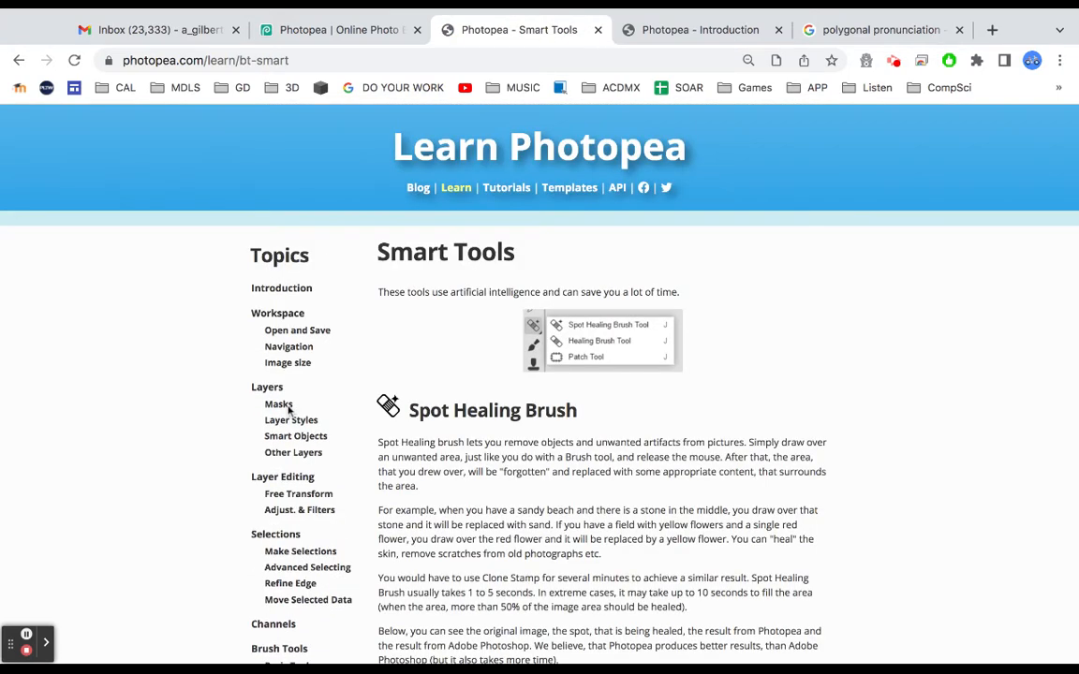
{"action": "scroll", "coordinate": [474, 441], "scroll_direction": "down", "scroll_amount": 5}
{"action": "scroll", "coordinate": [474, 443], "scroll_direction": "down", "scroll_amount": 4}
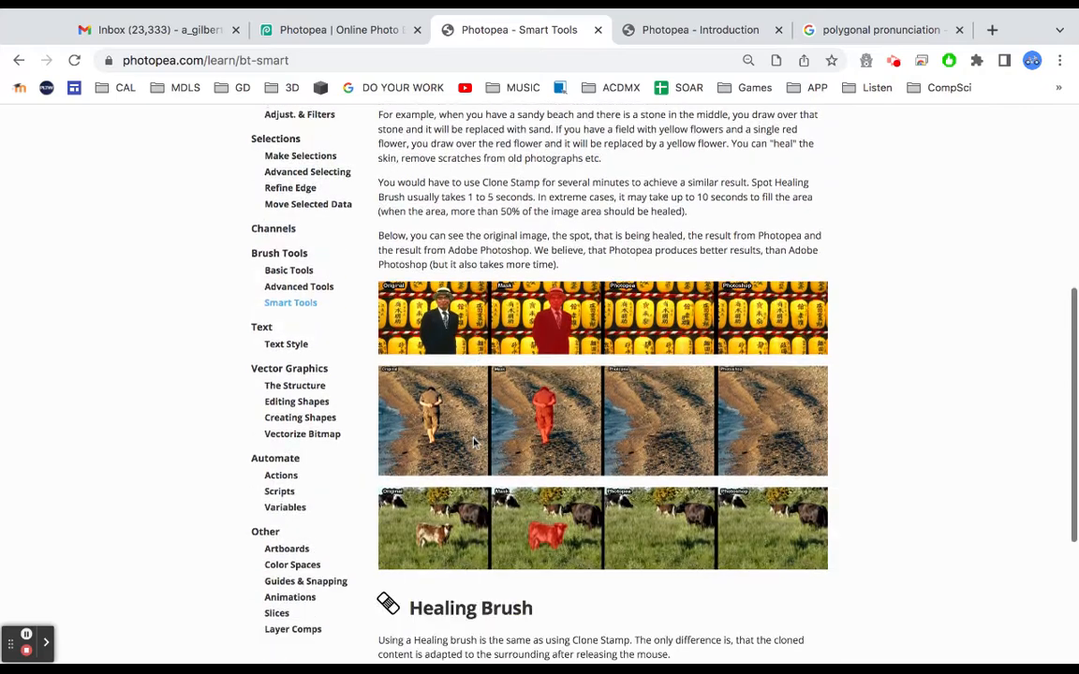
{"action": "scroll", "coordinate": [602, 384], "scroll_direction": "up", "scroll_amount": 5}
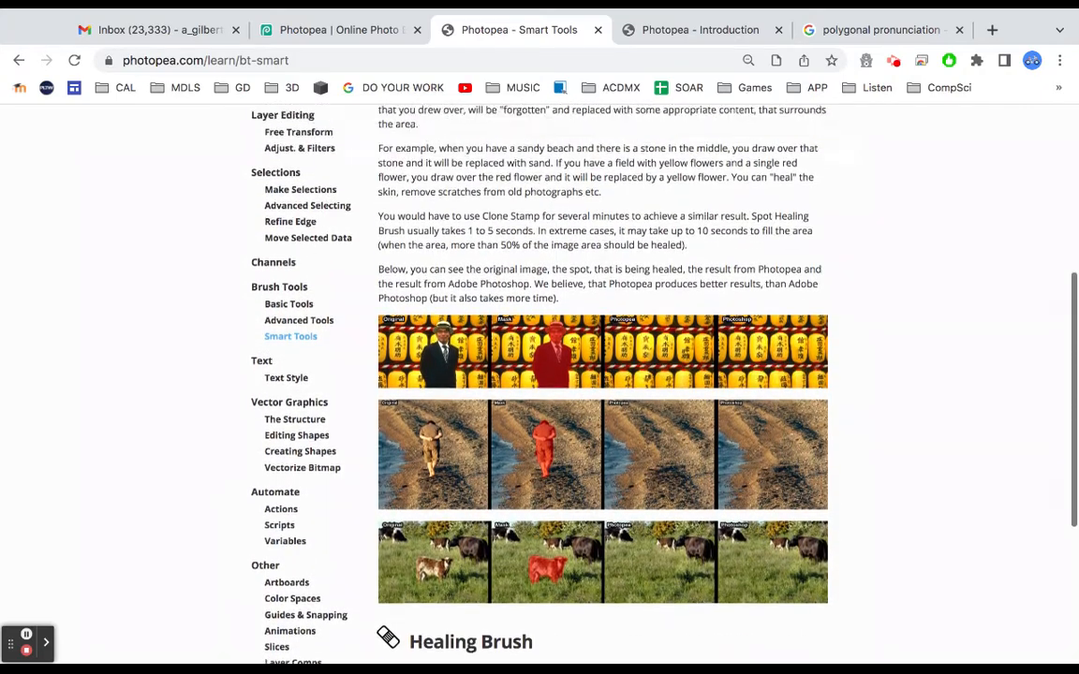
{"action": "scroll", "coordinate": [603, 384], "scroll_direction": "up", "scroll_amount": 2}
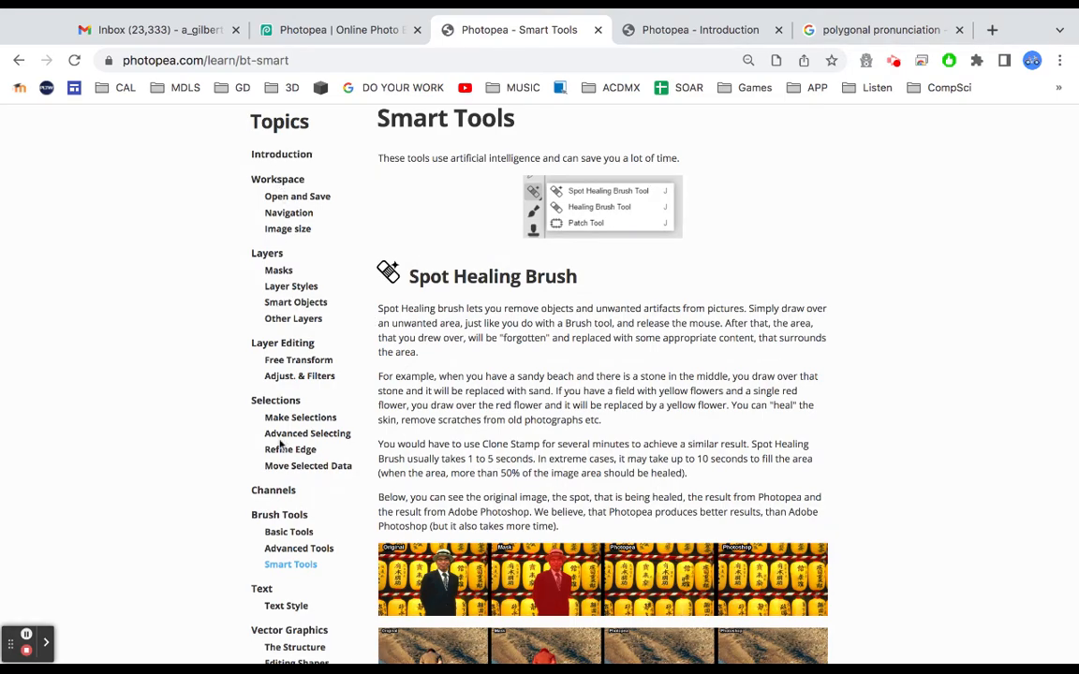
{"action": "scroll", "coordinate": [279, 445], "scroll_direction": "down", "scroll_amount": 8}
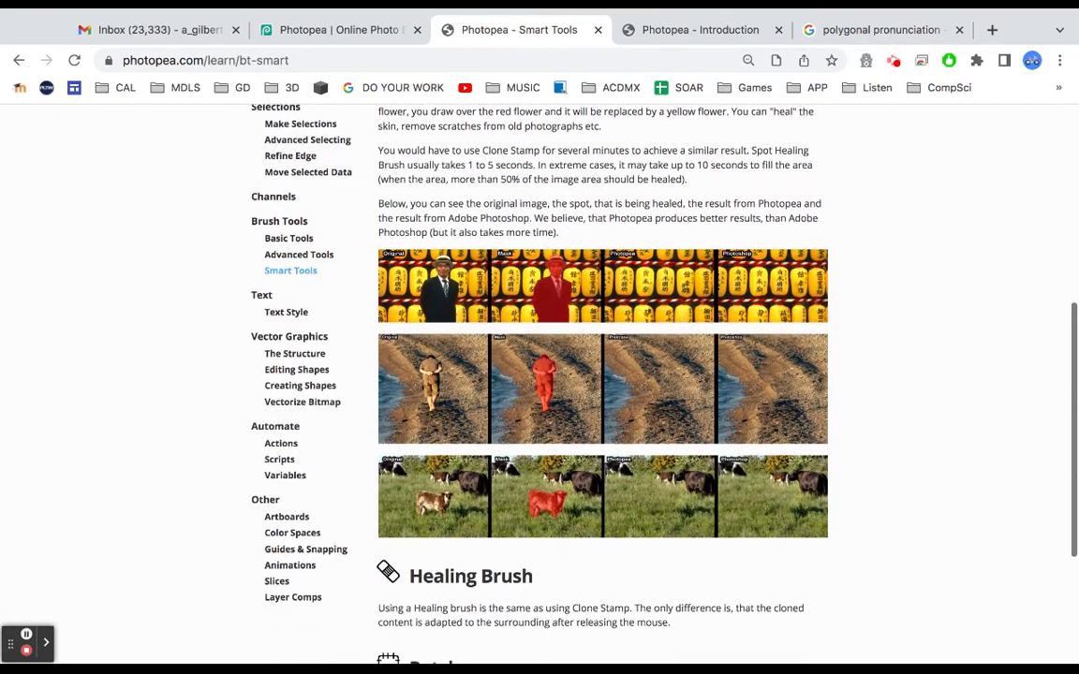
{"action": "scroll", "coordinate": [602, 374], "scroll_direction": "down", "scroll_amount": 5}
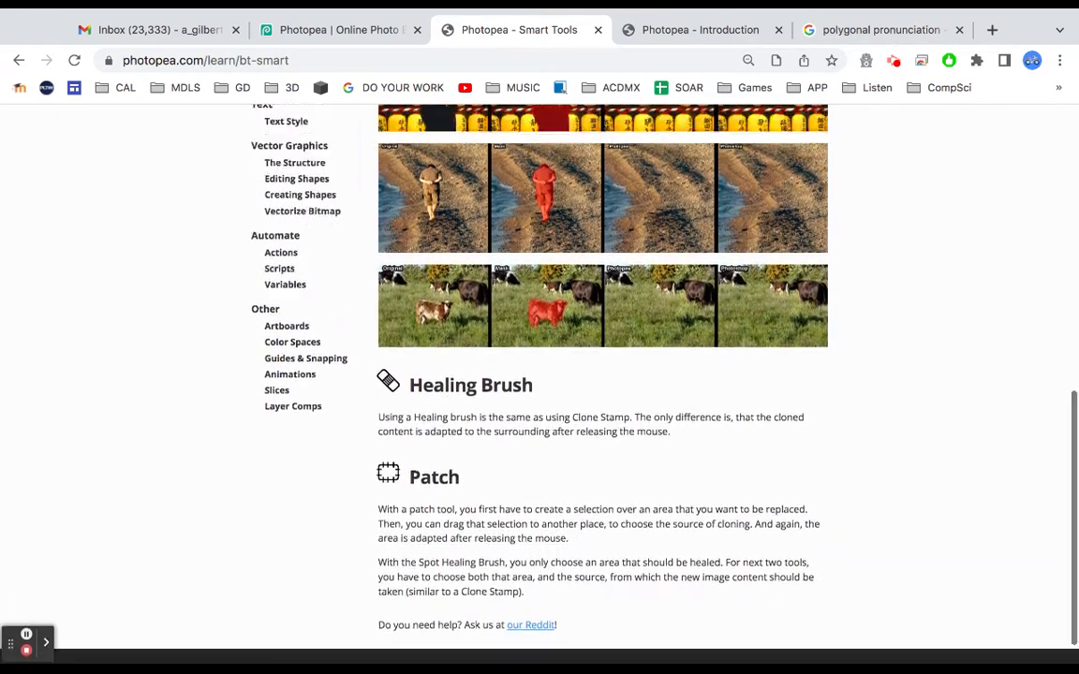
{"action": "scroll", "coordinate": [603, 374], "scroll_direction": "up", "scroll_amount": 8}
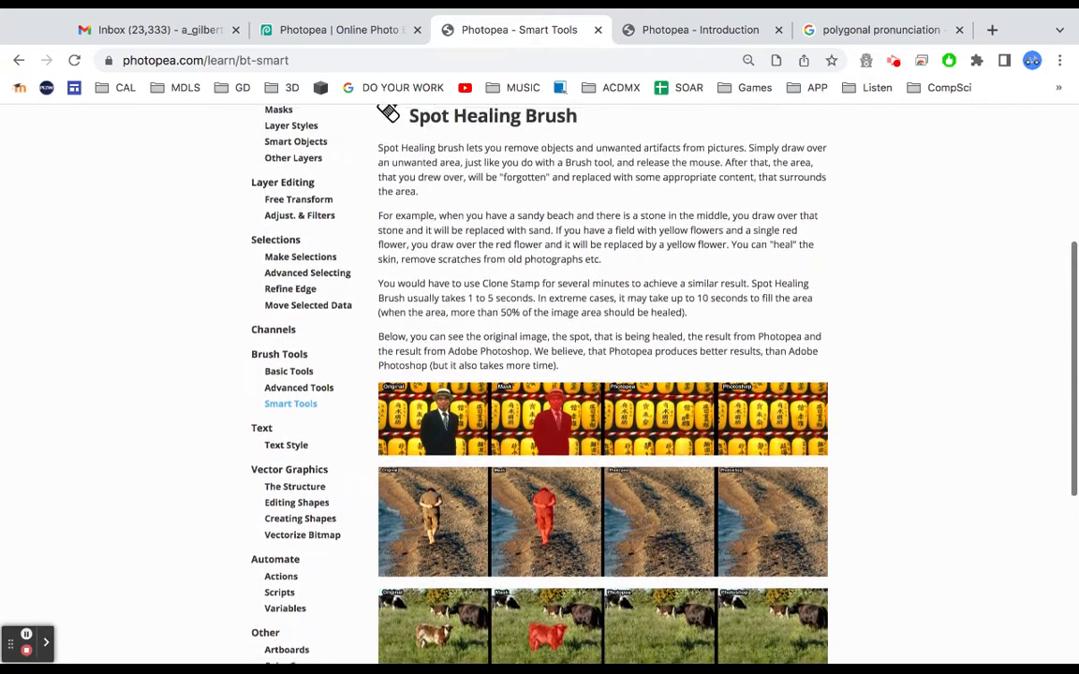
{"action": "scroll", "coordinate": [499, 218], "scroll_direction": "up", "scroll_amount": 8}
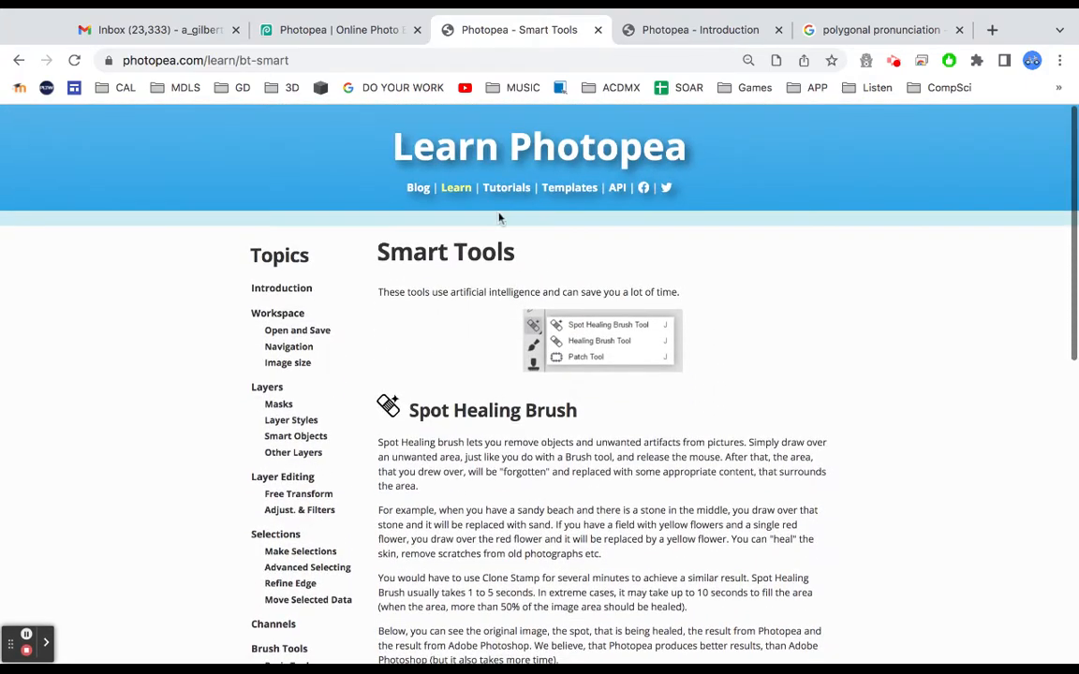
Open the Photopea Tutorials page and scroll through the list of tutorials
{"action": "left_click", "coordinate": [517, 191]}
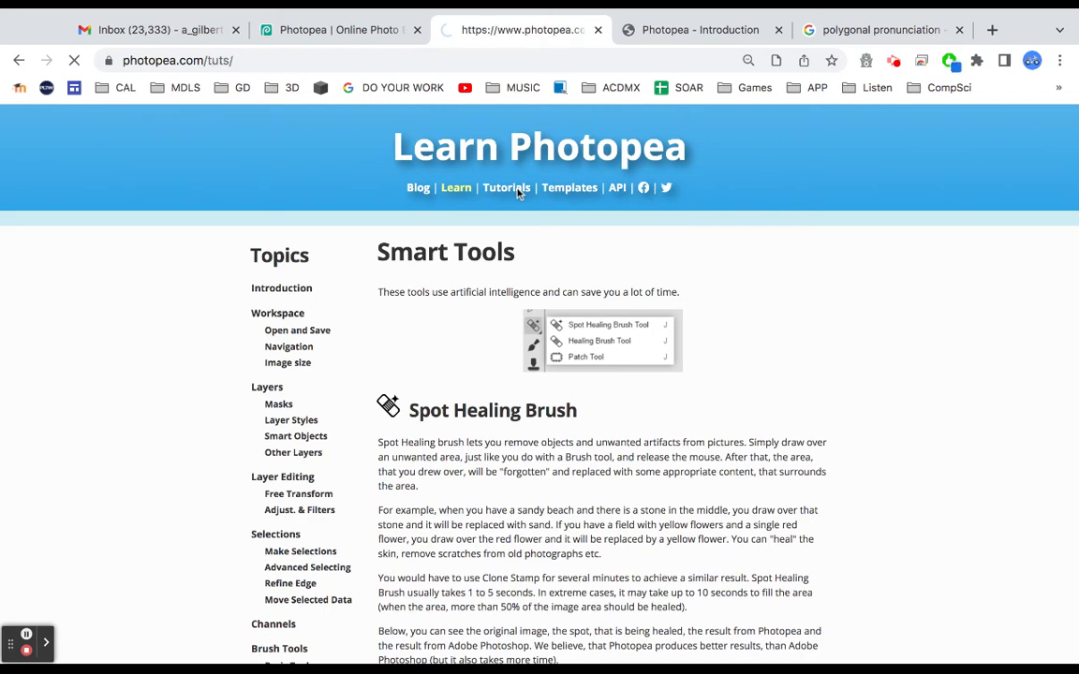
{"action": "scroll", "coordinate": [531, 260], "scroll_direction": "down", "scroll_amount": 6}
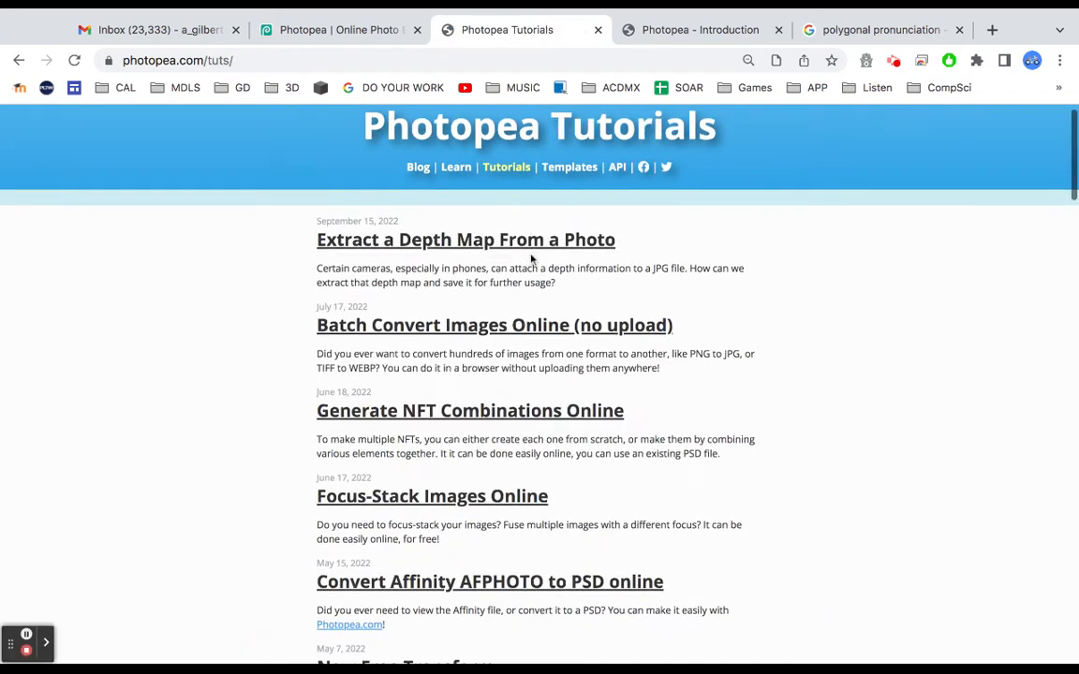
{"action": "scroll", "coordinate": [531, 375], "scroll_direction": "down", "scroll_amount": 6}
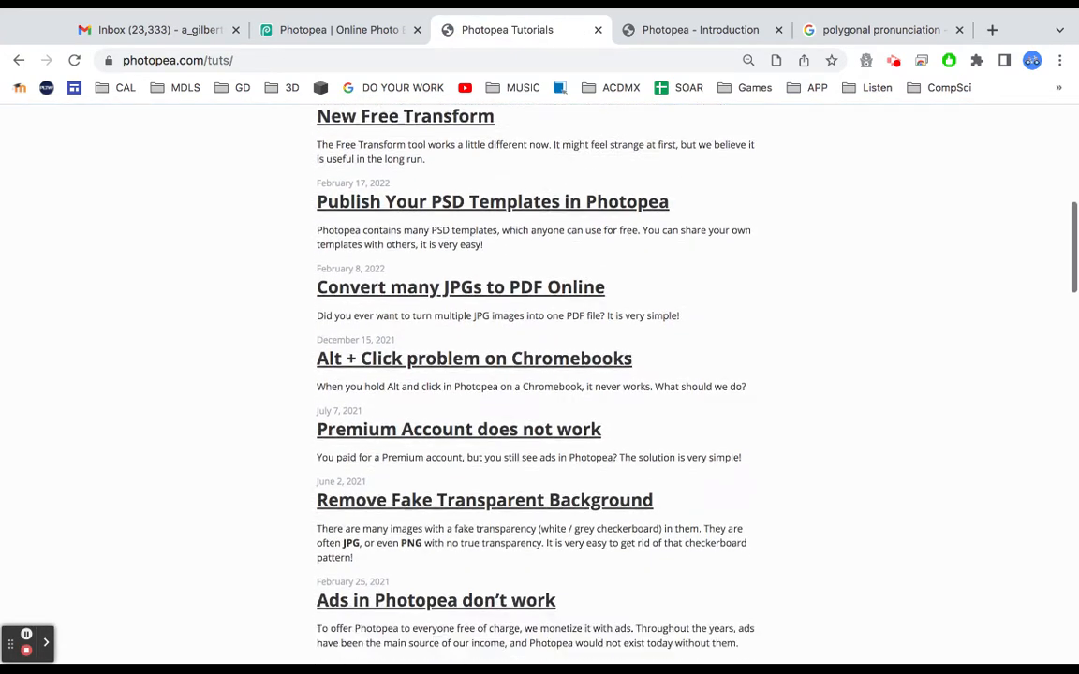
{"action": "scroll", "coordinate": [532, 375], "scroll_direction": "down", "scroll_amount": 1}
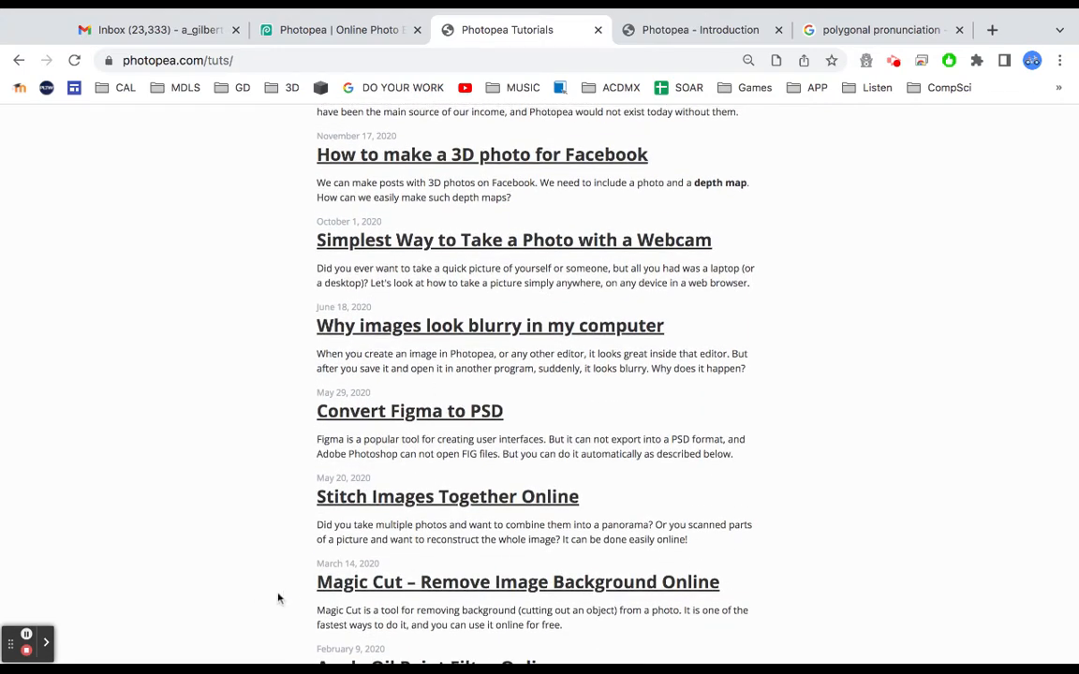
{"action": "left_click", "coordinate": [46, 642]}
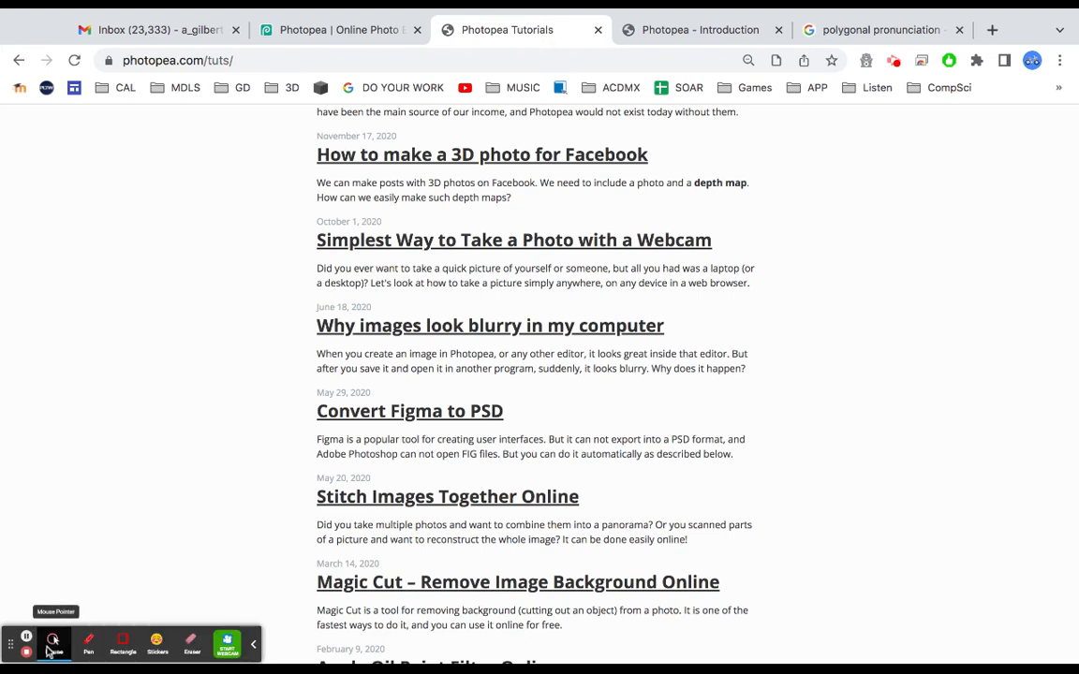